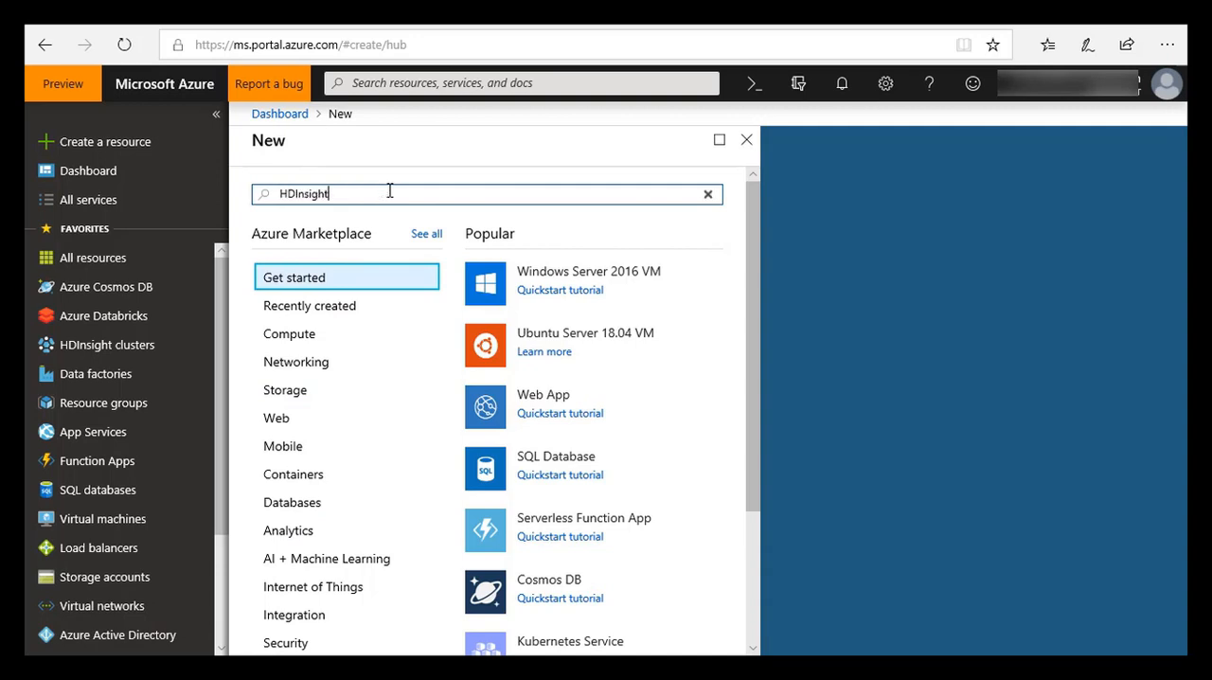
# Step: Start creating an HDInsight cluster from the Microsoft Marketplace offering and name the cluster MeuDBI
pyautogui.click(344, 227)
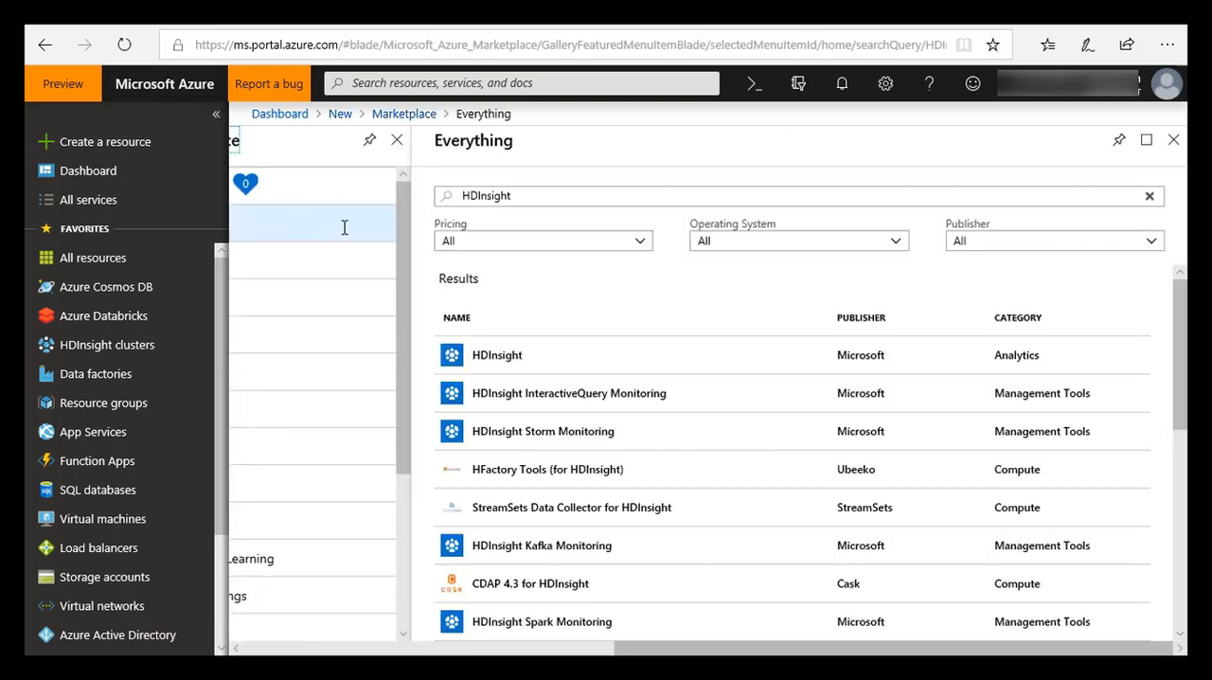
pyautogui.click(506, 362)
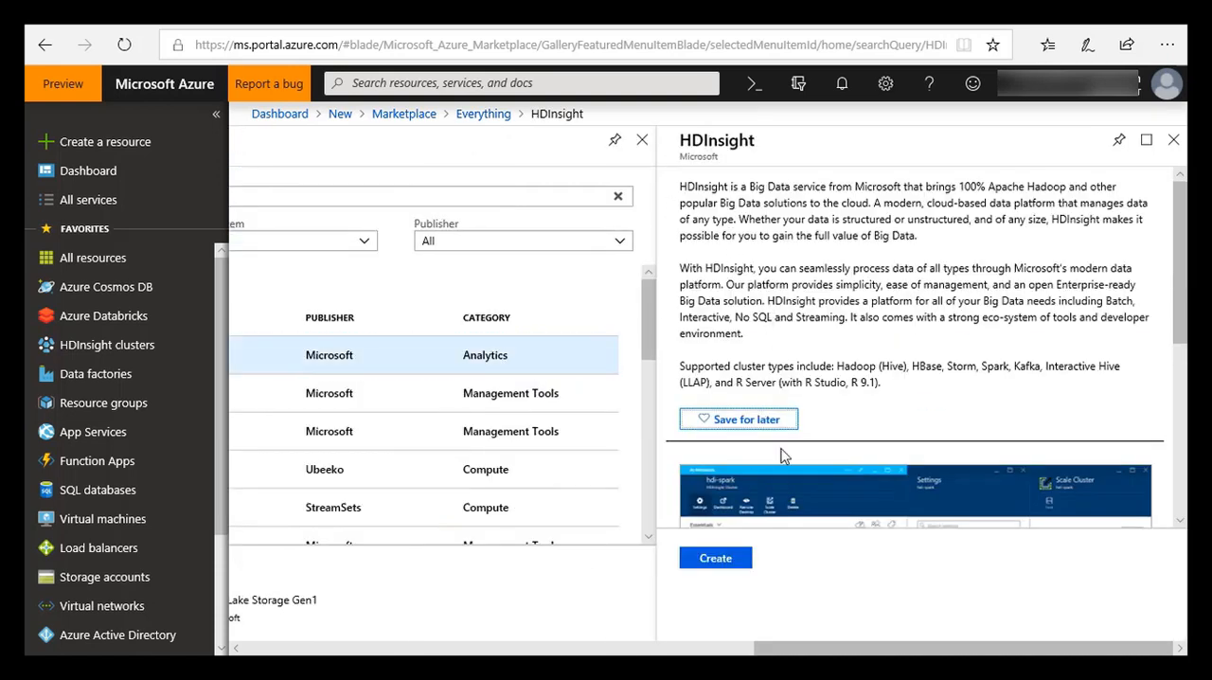
pyautogui.click(746, 558)
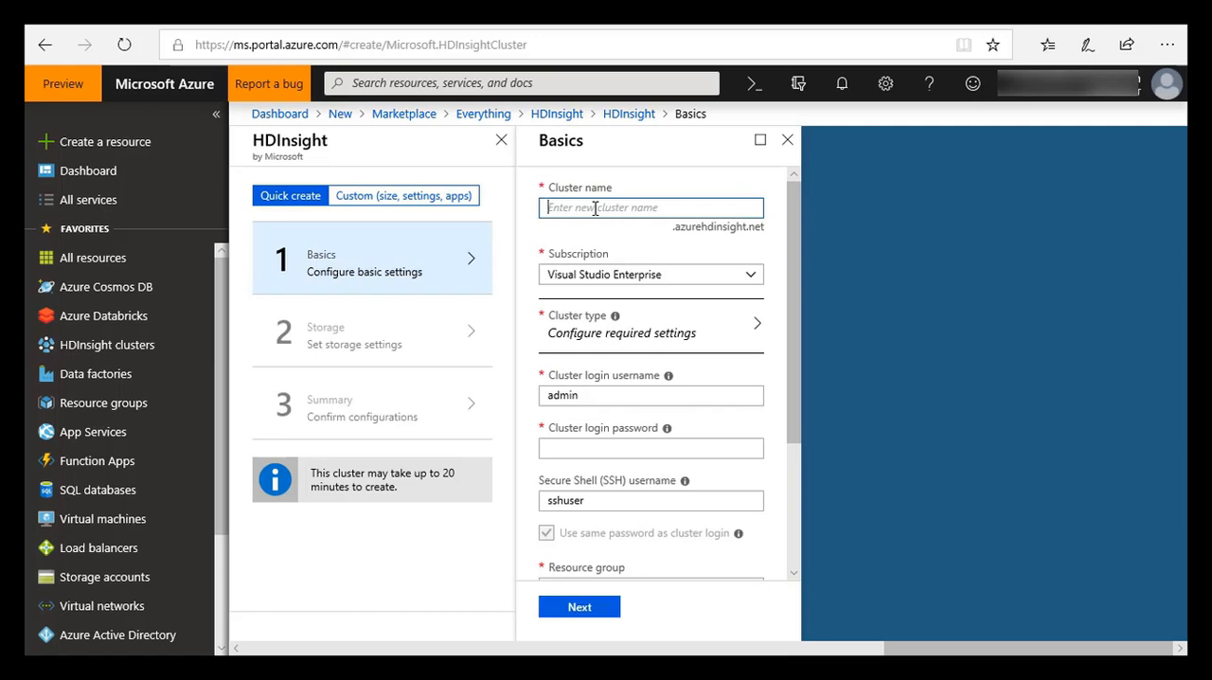
pyautogui.write('Meu')
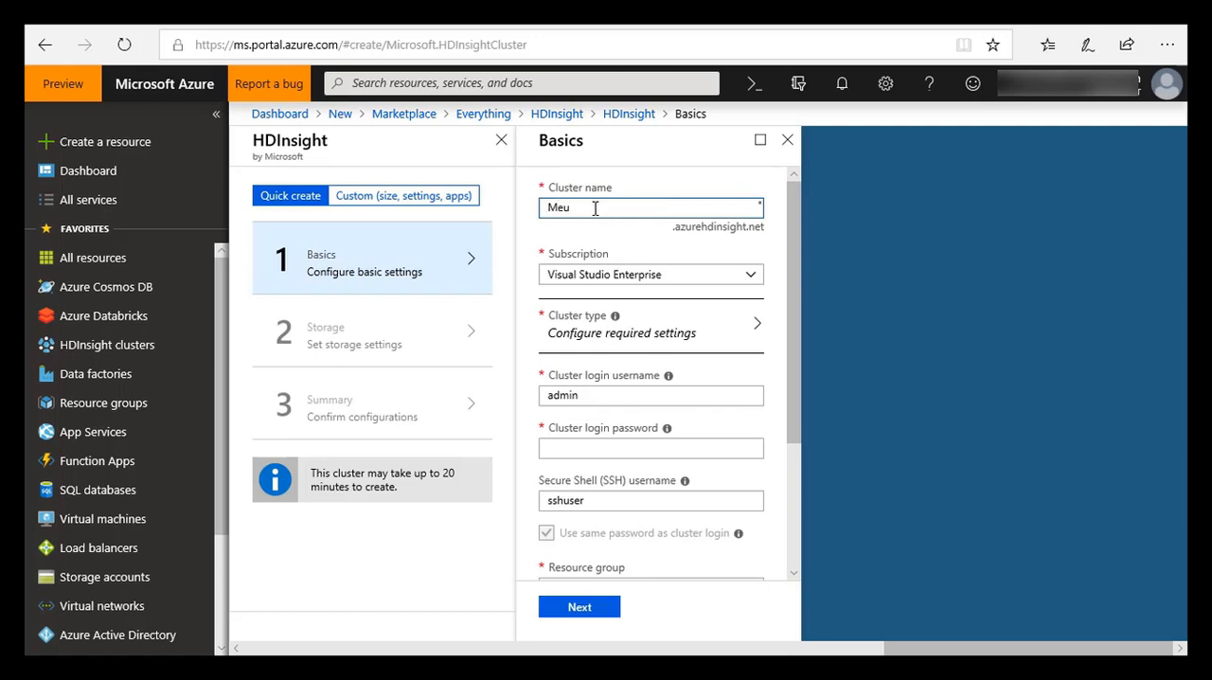
pyautogui.write('DBI')
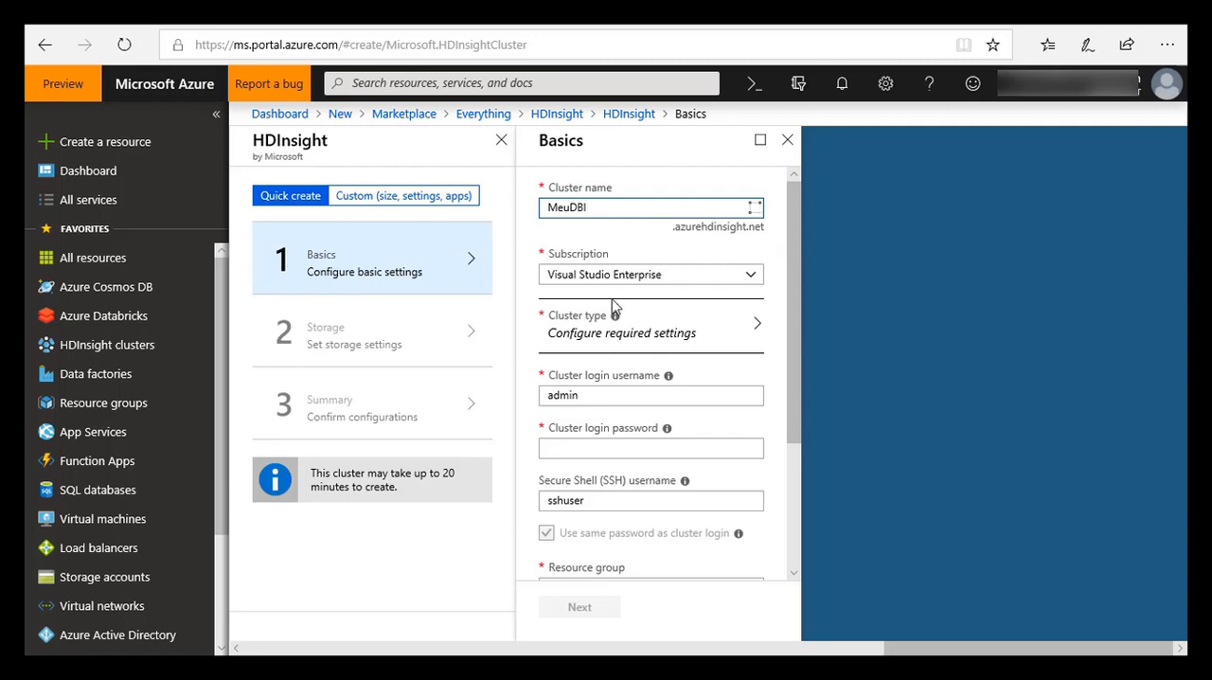
# Step: Configure the cluster type as Spark with version Spark 2.3.0 (HDI 3.6) and apply the configuration
pyautogui.click(618, 339)
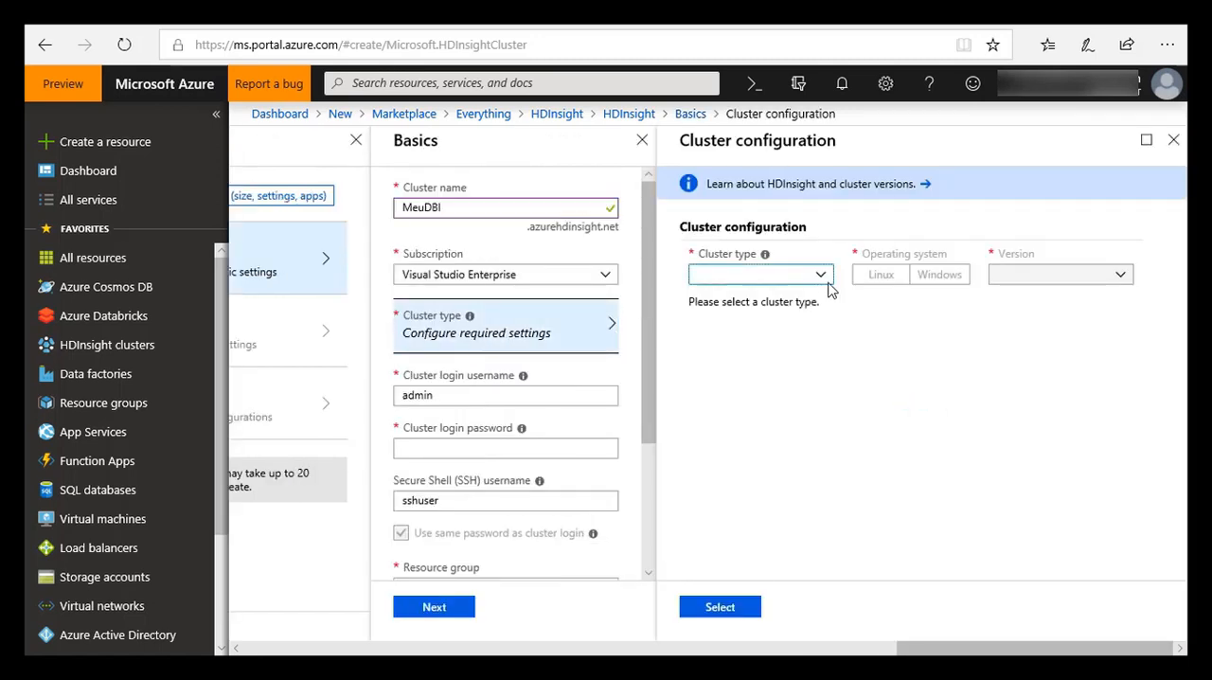
pyautogui.click(827, 281)
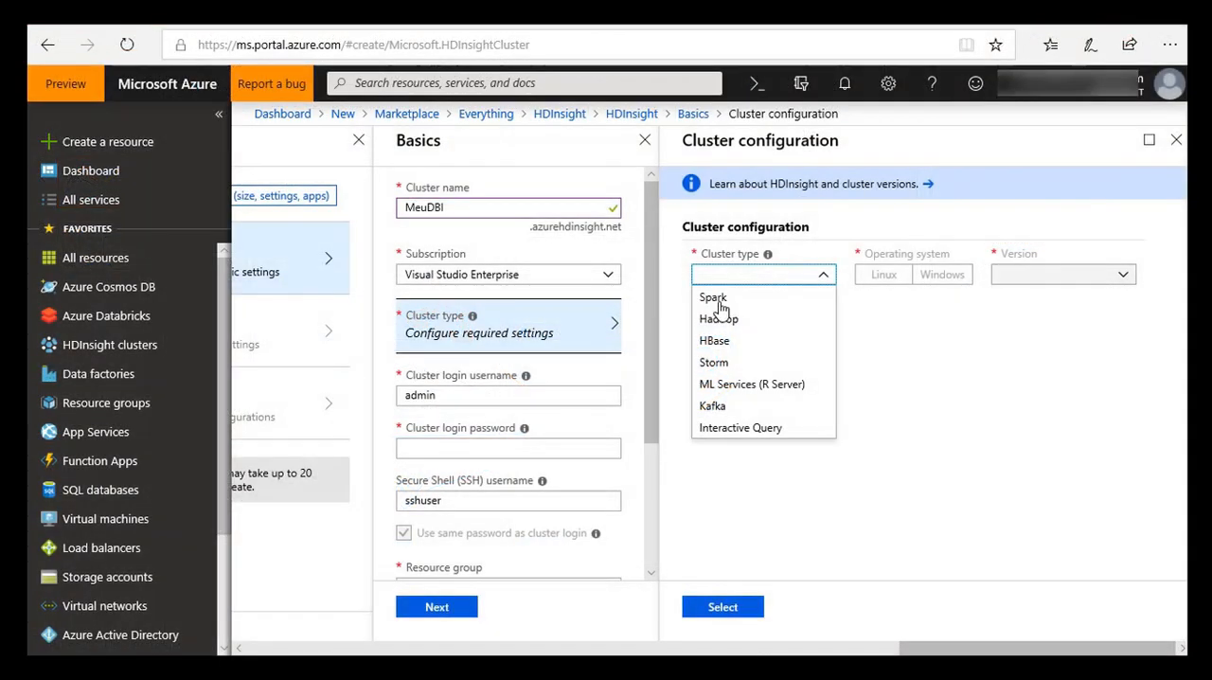
pyautogui.click(716, 299)
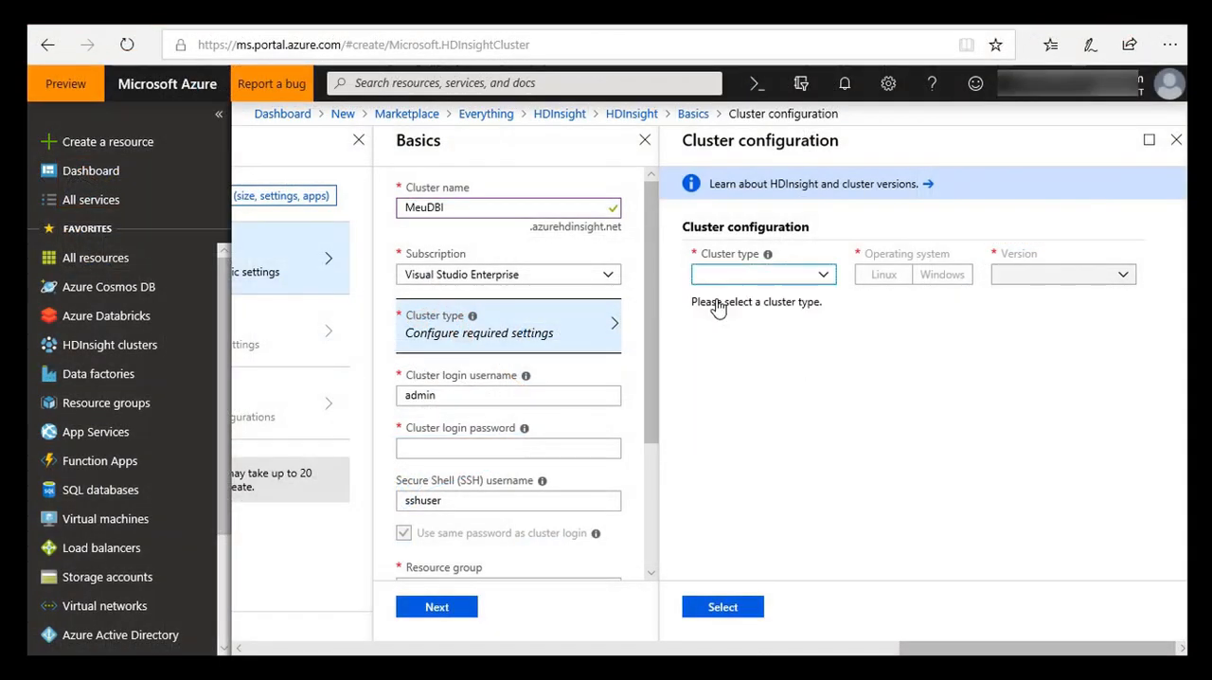
pyautogui.click(1123, 277)
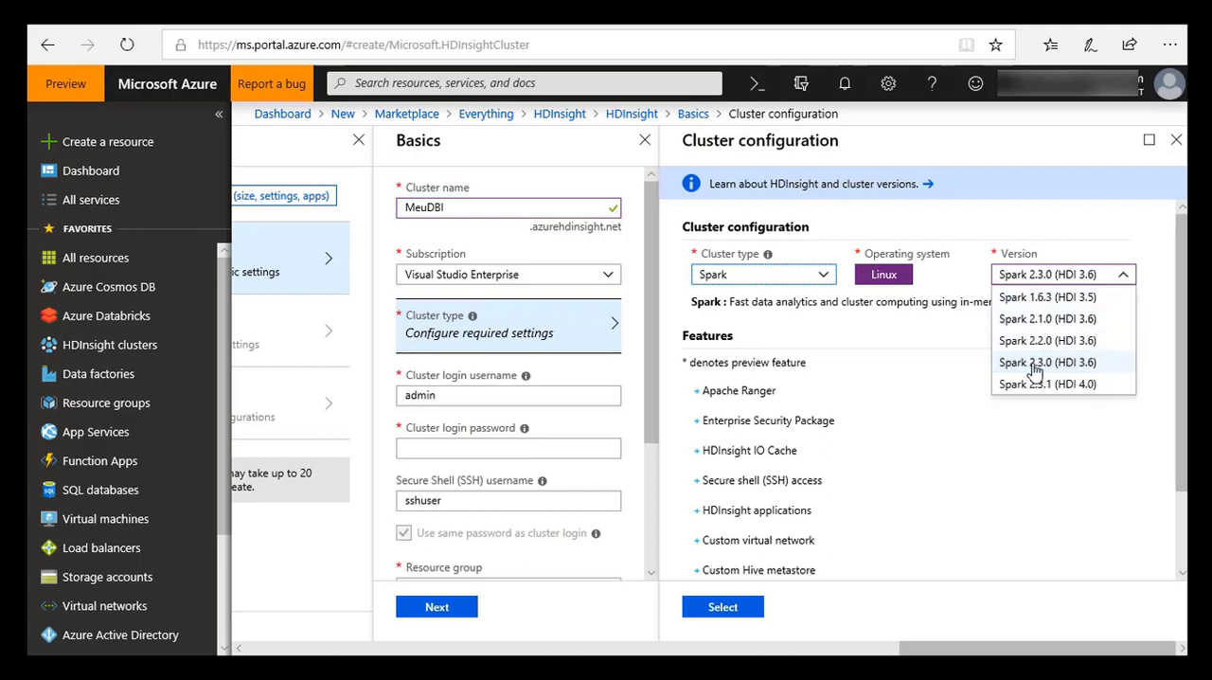
pyautogui.click(712, 611)
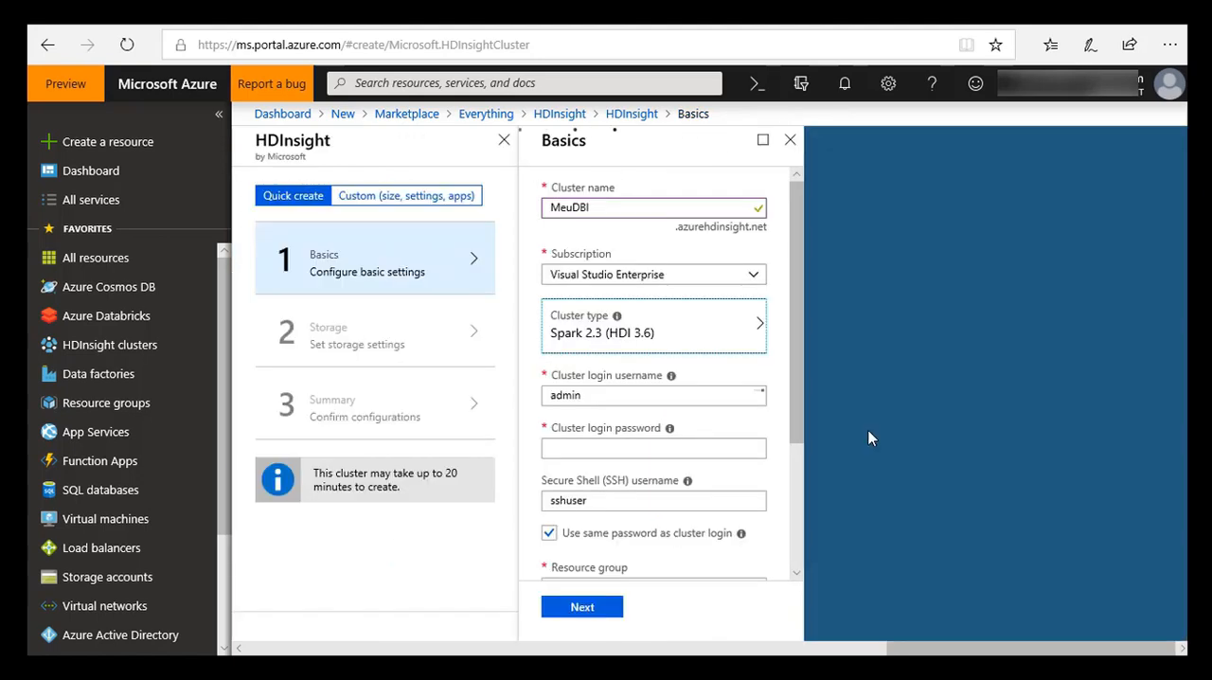
# Step: Enter the cluster login password, keeping the default login and SSH usernames
pyautogui.click(589, 448)
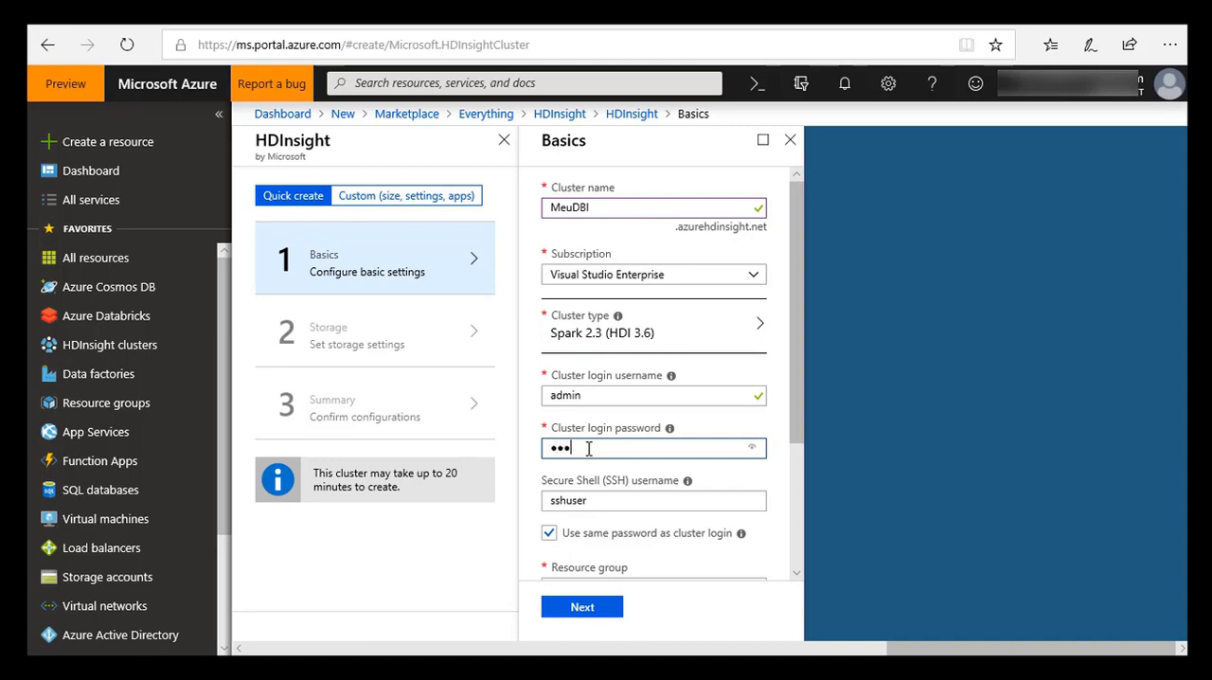
pyautogui.write('•••••••')
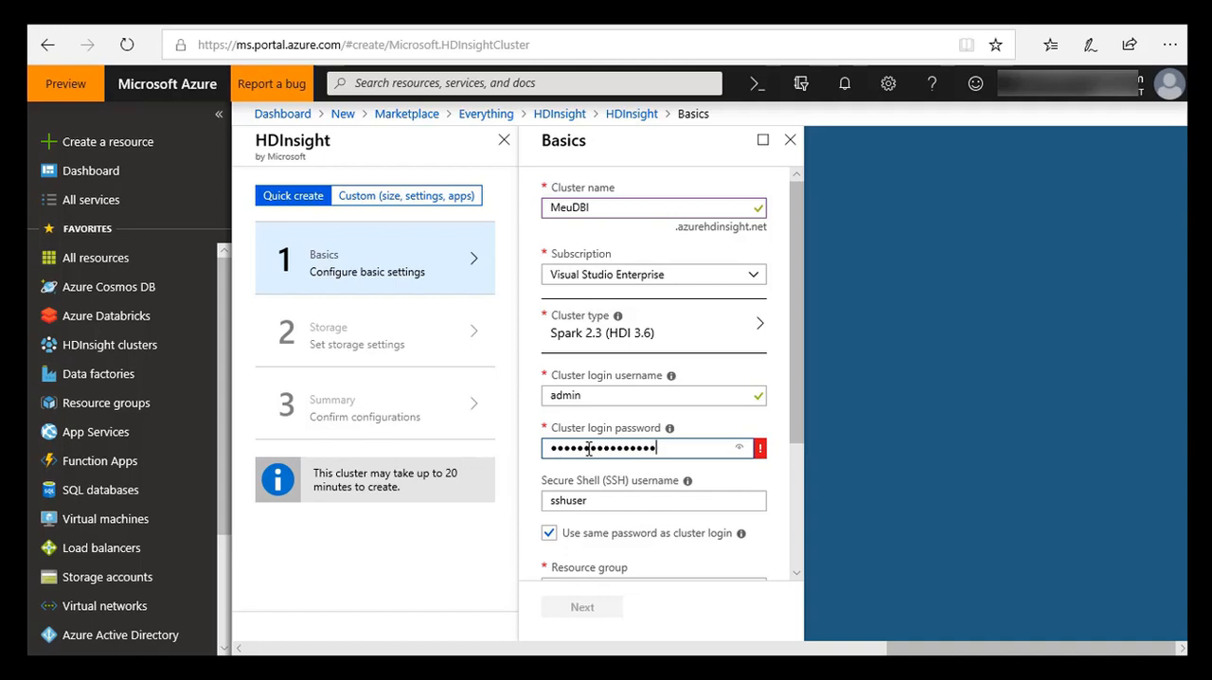
pyautogui.click(606, 500)
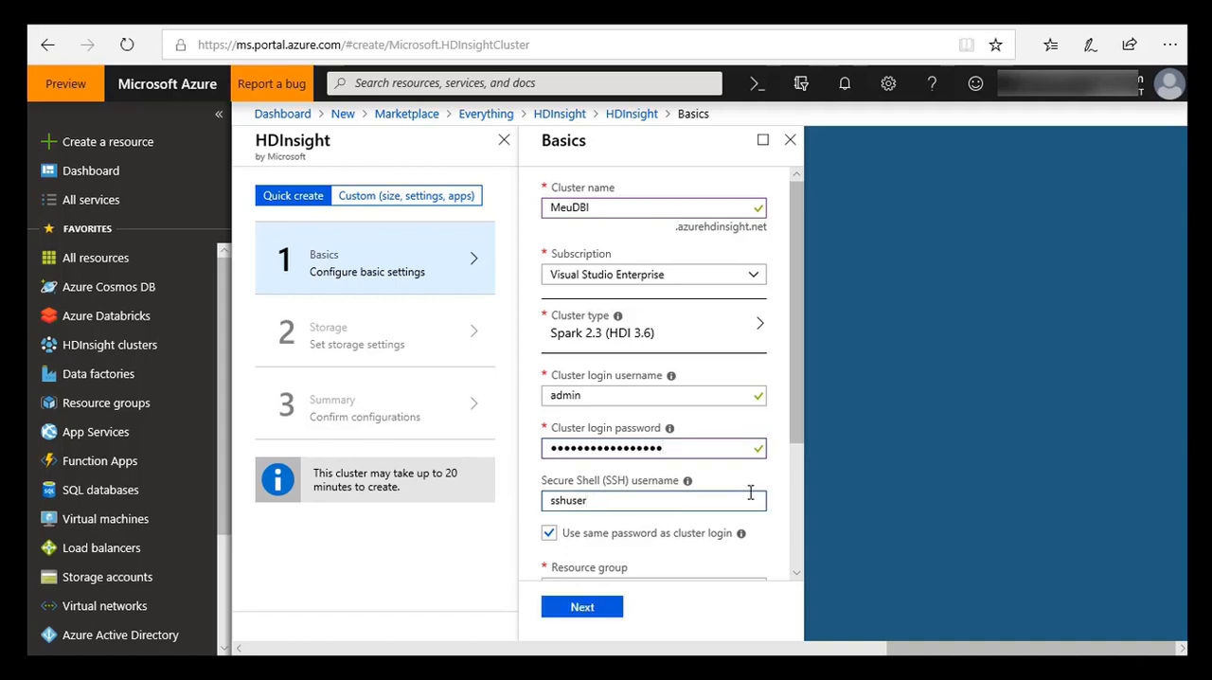
# Step: Set the cluster's location to Brazil South and assign it to the existing resource group DB
pyautogui.scroll(-3, 750, 492)
pyautogui.click(656, 462)
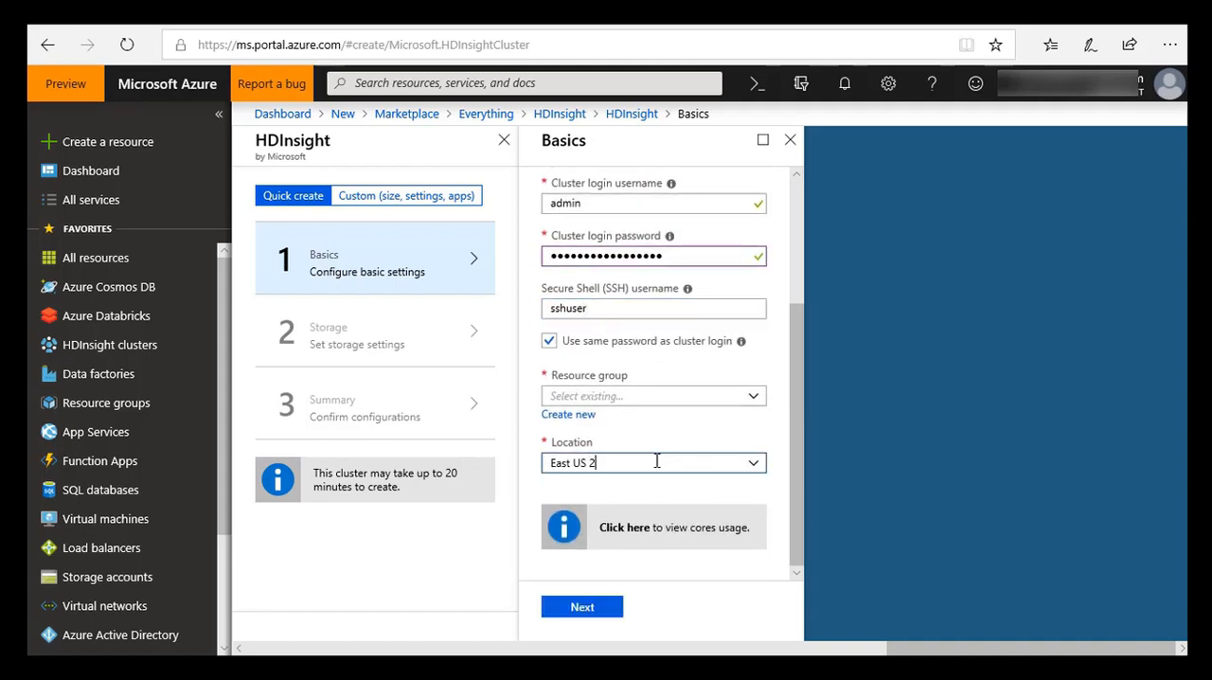
pyautogui.click(752, 463)
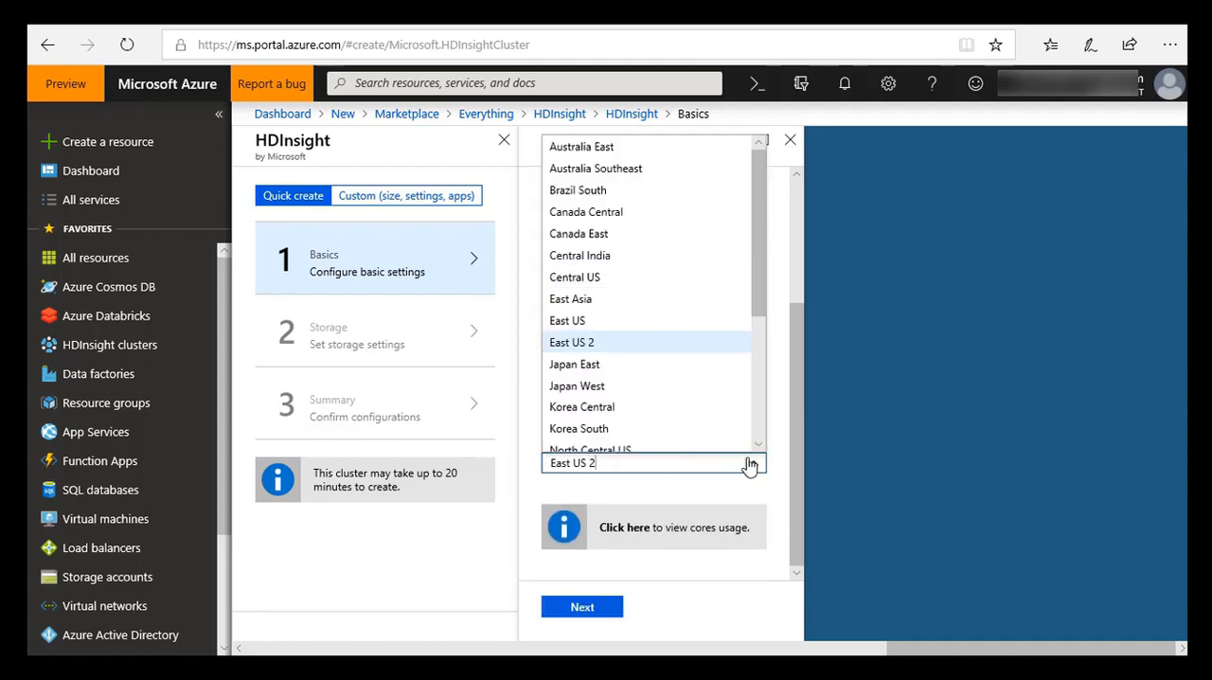
pyautogui.click(607, 196)
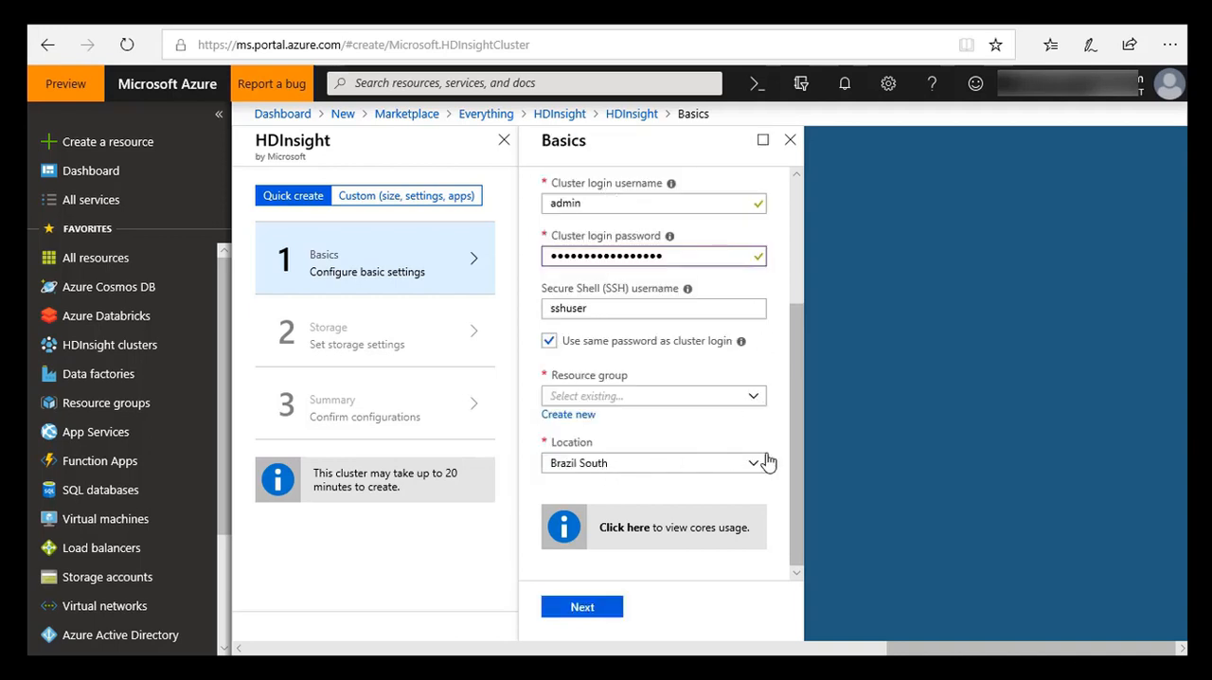
pyautogui.click(652, 395)
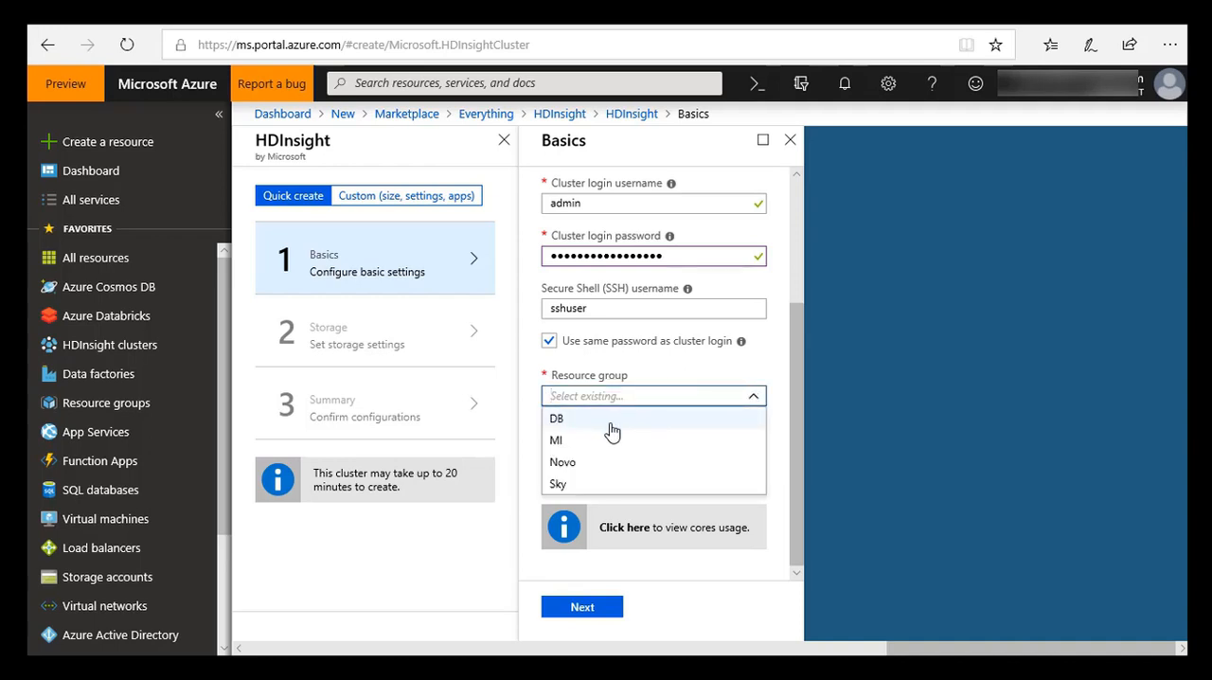
pyautogui.click(576, 425)
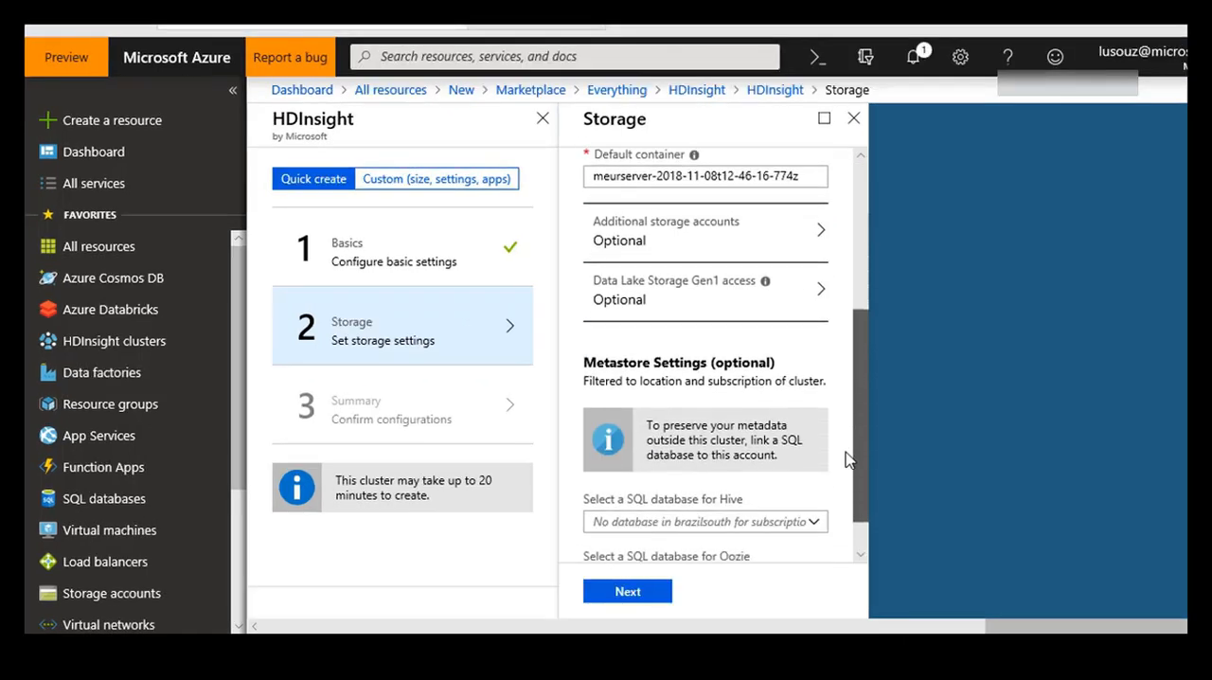
# Step: Accept the storage settings without metastore databases and review the cluster summary
pyautogui.scroll(-2, 845, 473)
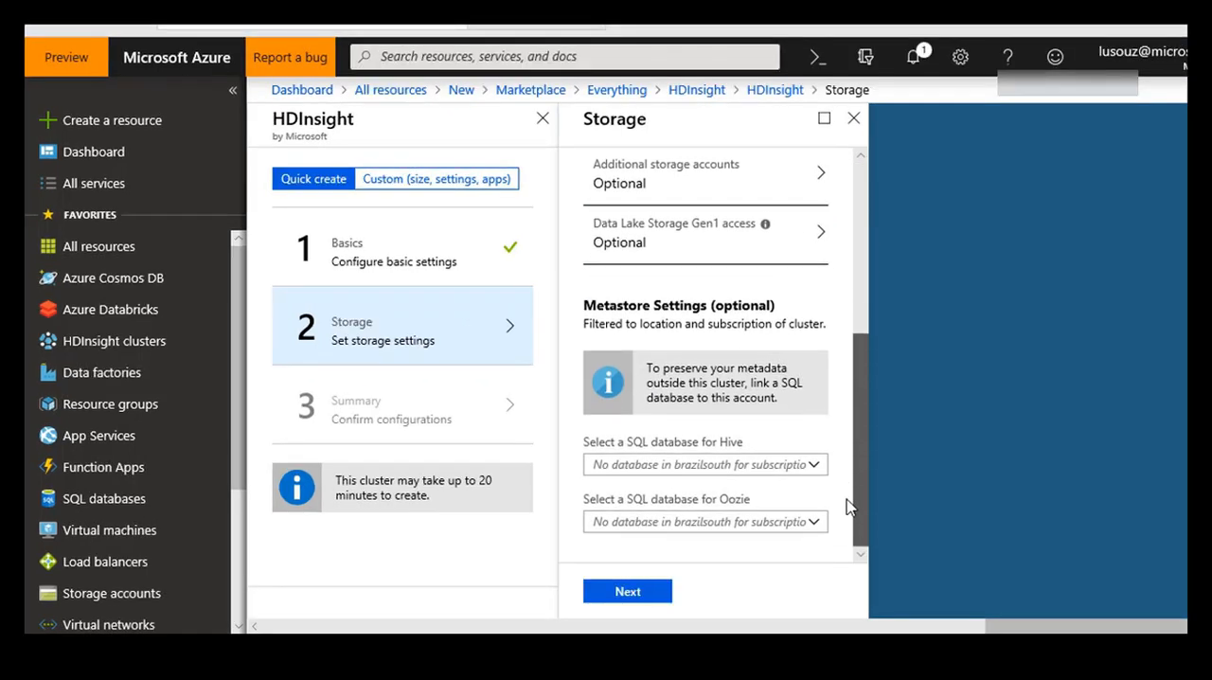
pyautogui.click(628, 591)
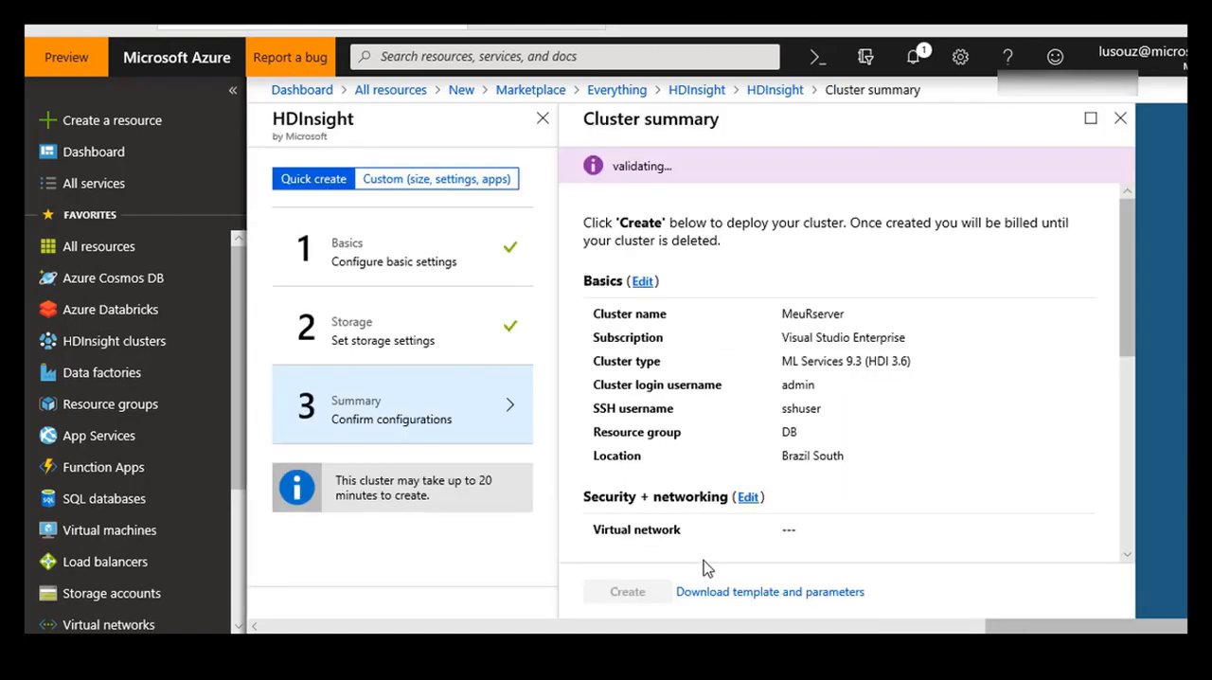
pyautogui.scroll(-3, 769, 364)
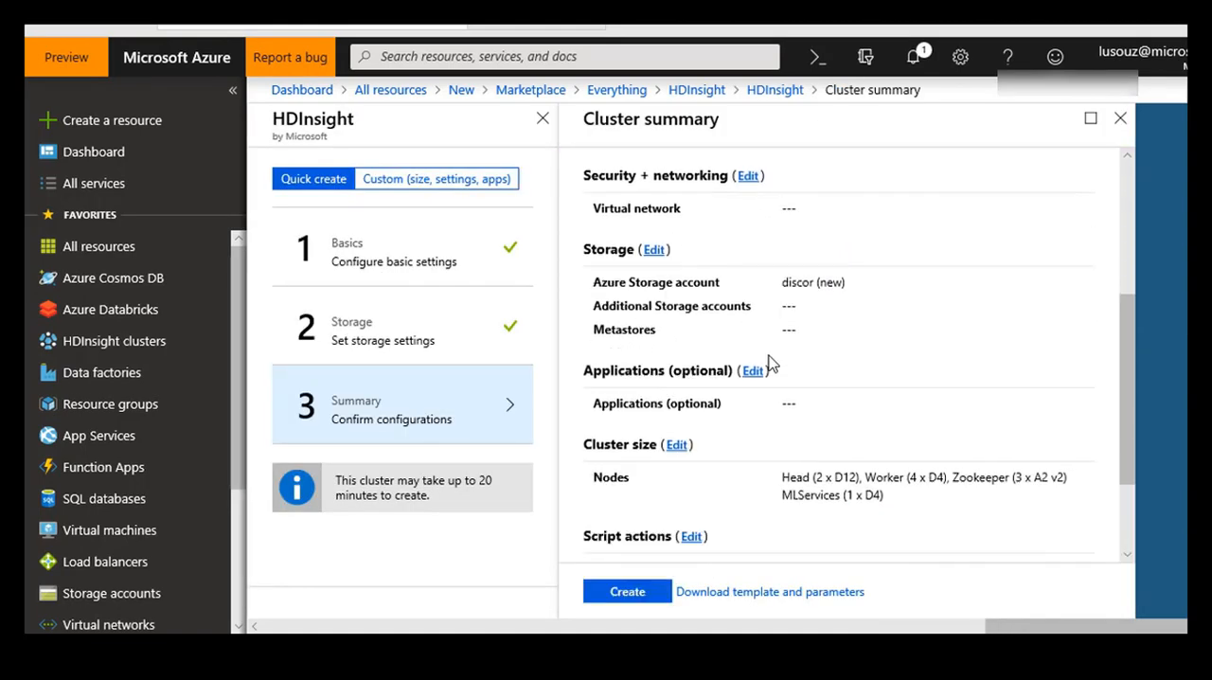
# Step: Edit the cluster size from the summary and set the worker node size to D4 V2
pyautogui.click(676, 445)
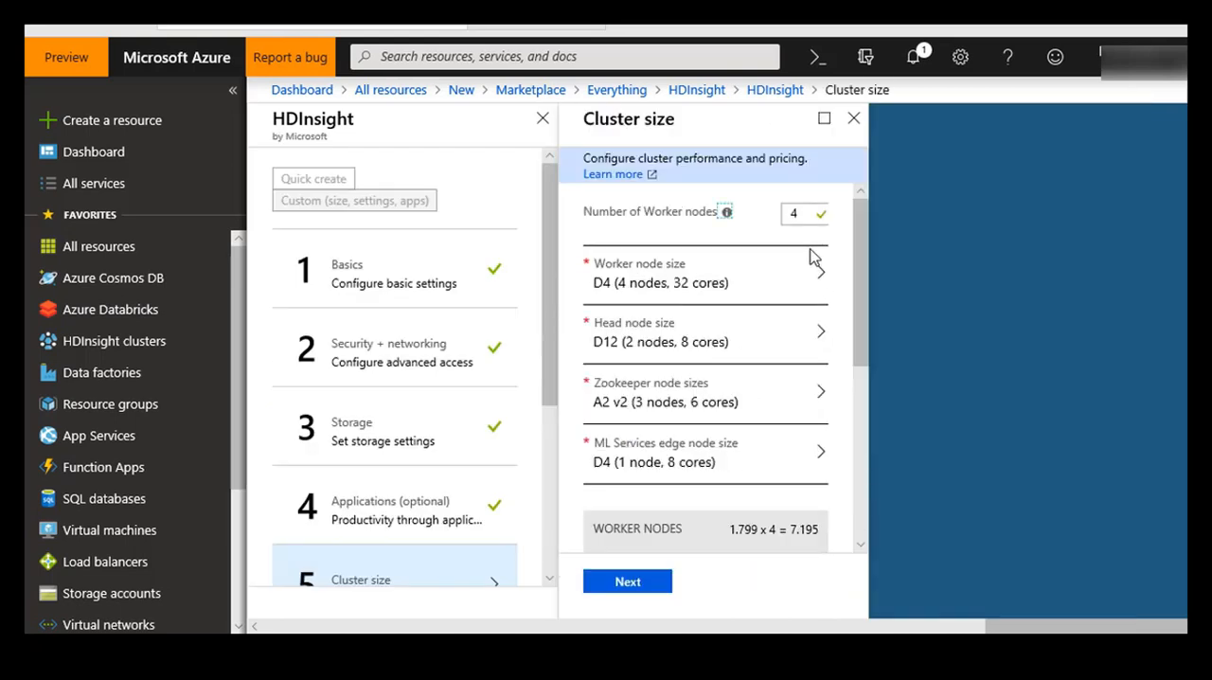
pyautogui.click(796, 213)
pyautogui.moveTo(726, 216)
pyautogui.mouseDown()
pyautogui.moveTo(633, 220)
pyautogui.moveTo(720, 227)
pyautogui.mouseUp()
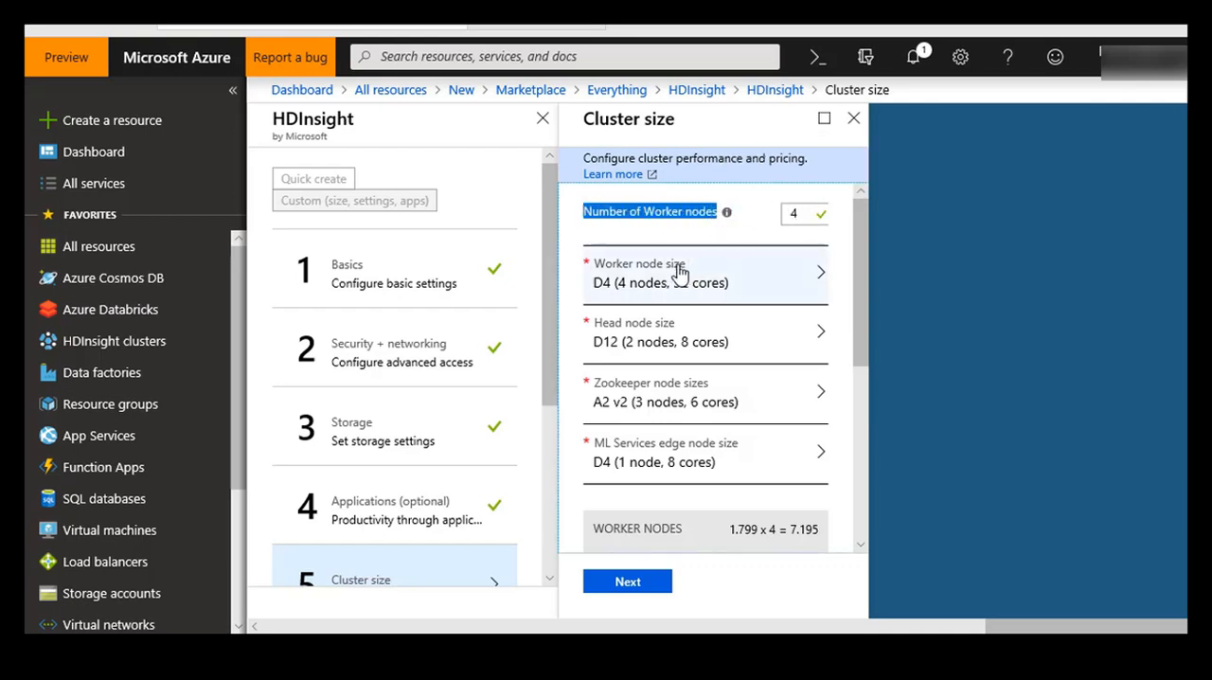
pyautogui.click(840, 271)
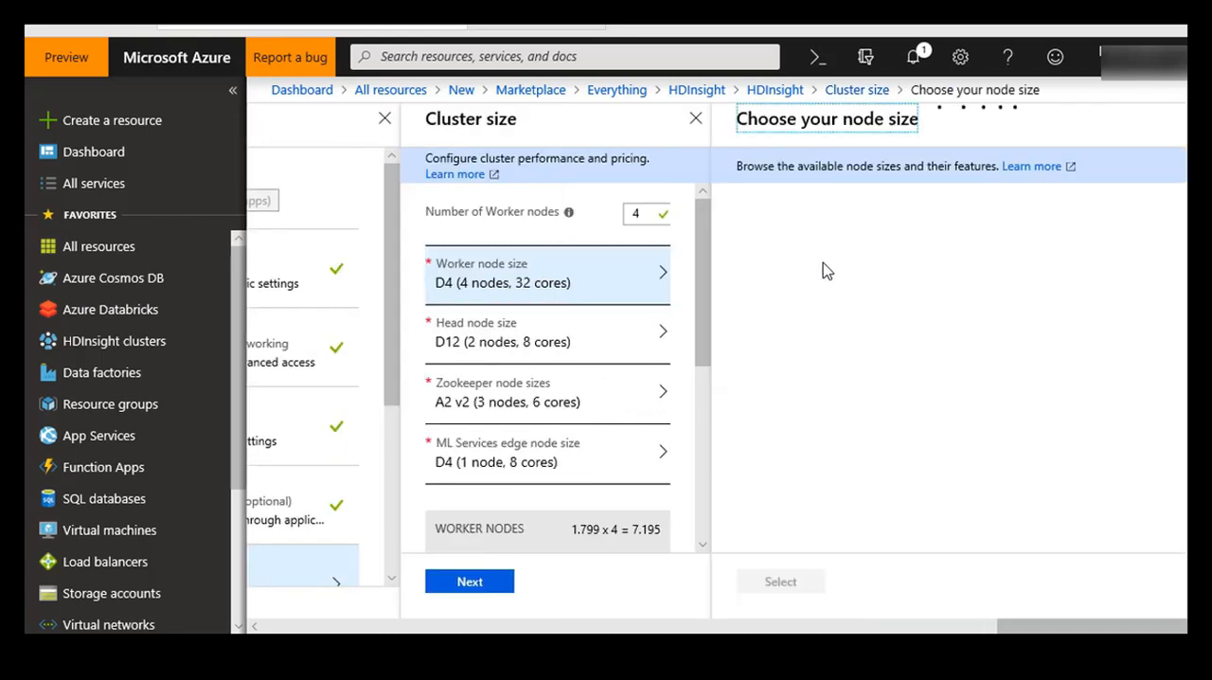
pyautogui.click(784, 341)
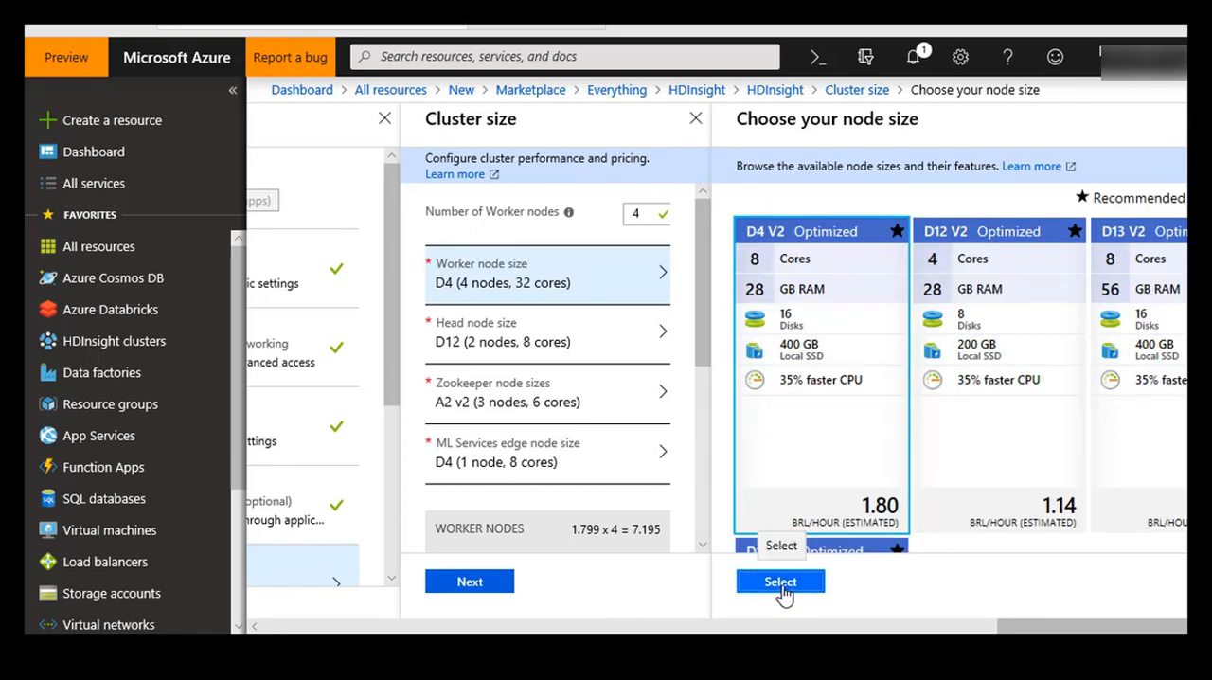
pyautogui.click(781, 582)
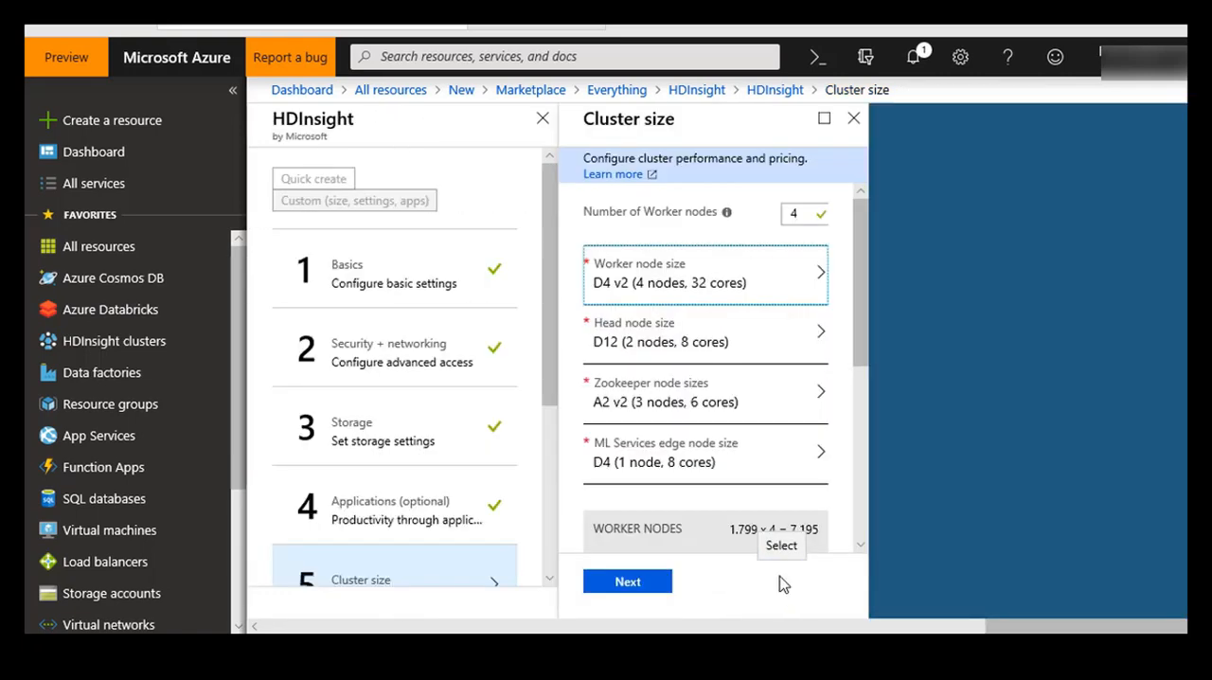
# Step: Set the head node size to D12 v2, check the hourly cost estimate, and accept the cluster size settings
pyautogui.click(690, 352)
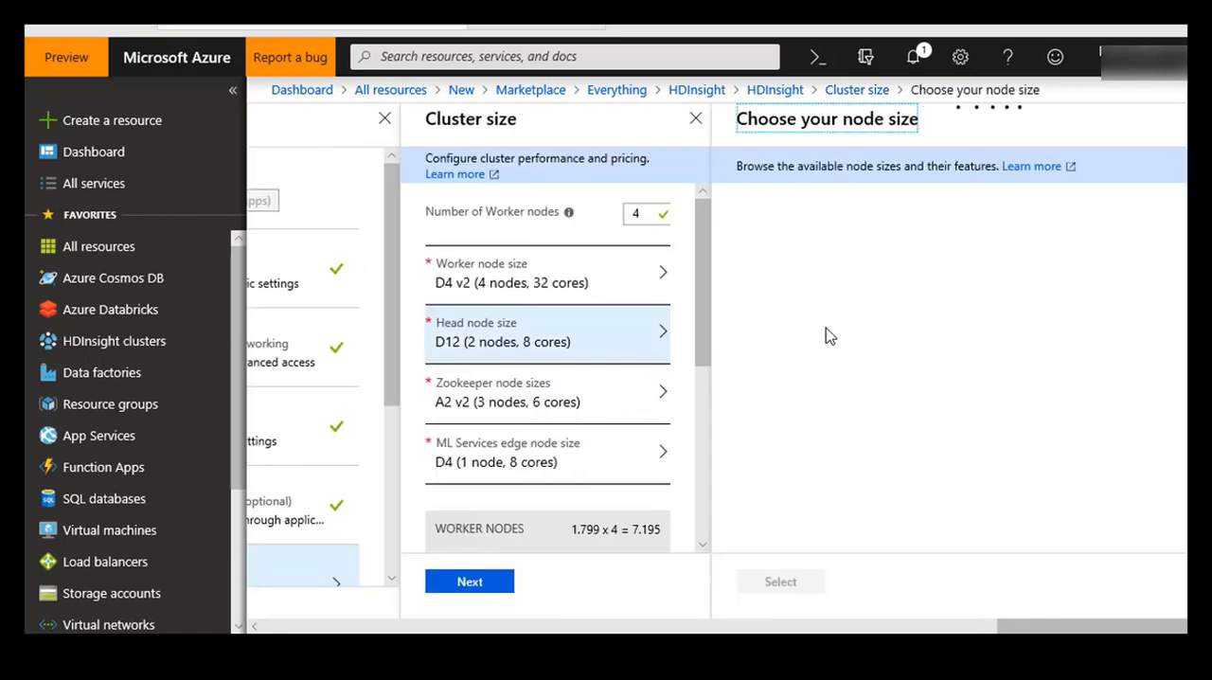
pyautogui.click(816, 343)
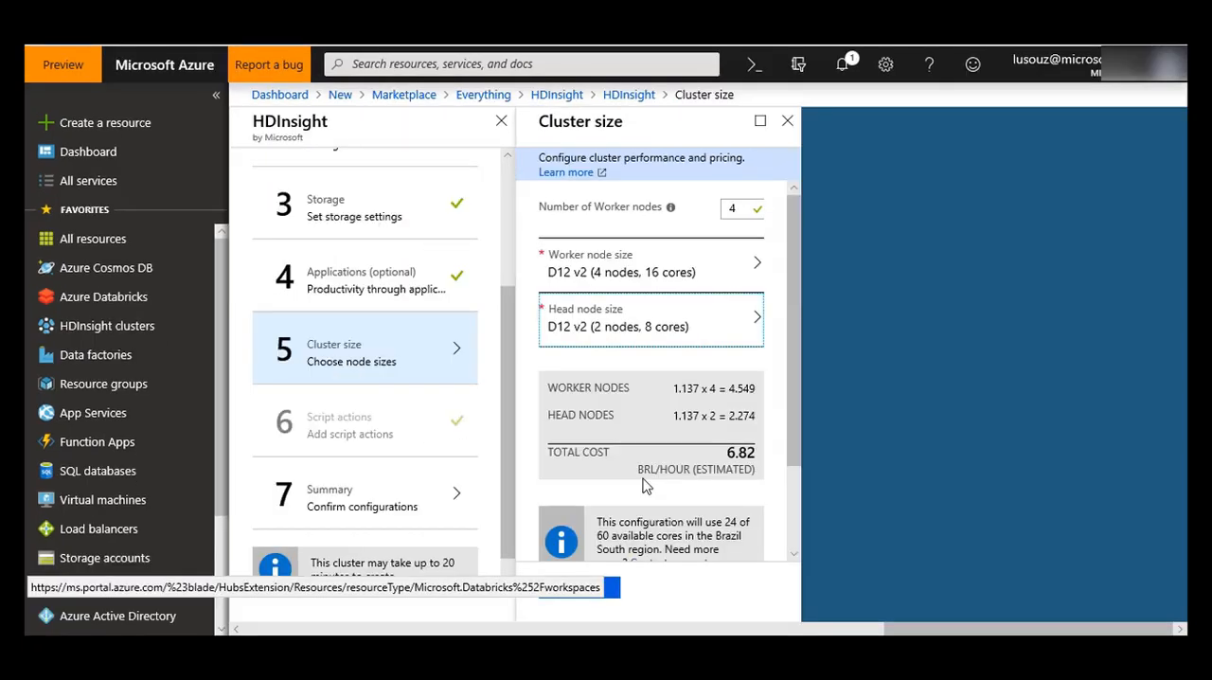
pyautogui.moveTo(791, 285); pyautogui.dragTo(796, 382)
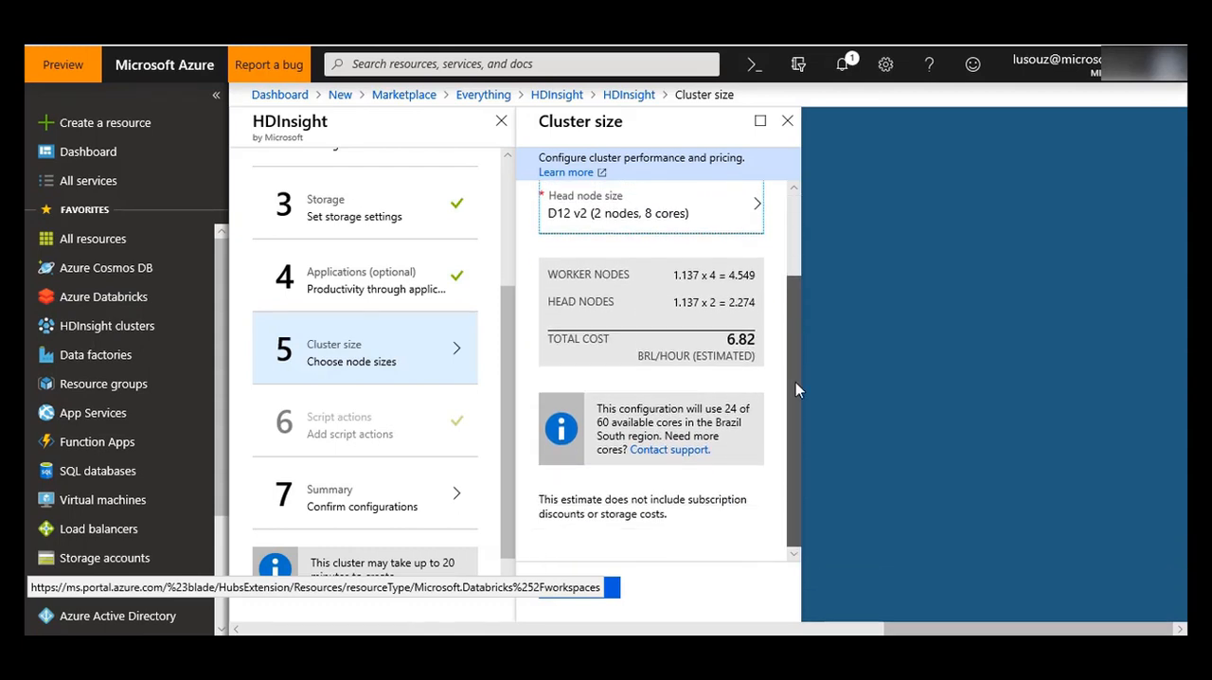
pyautogui.click(611, 589)
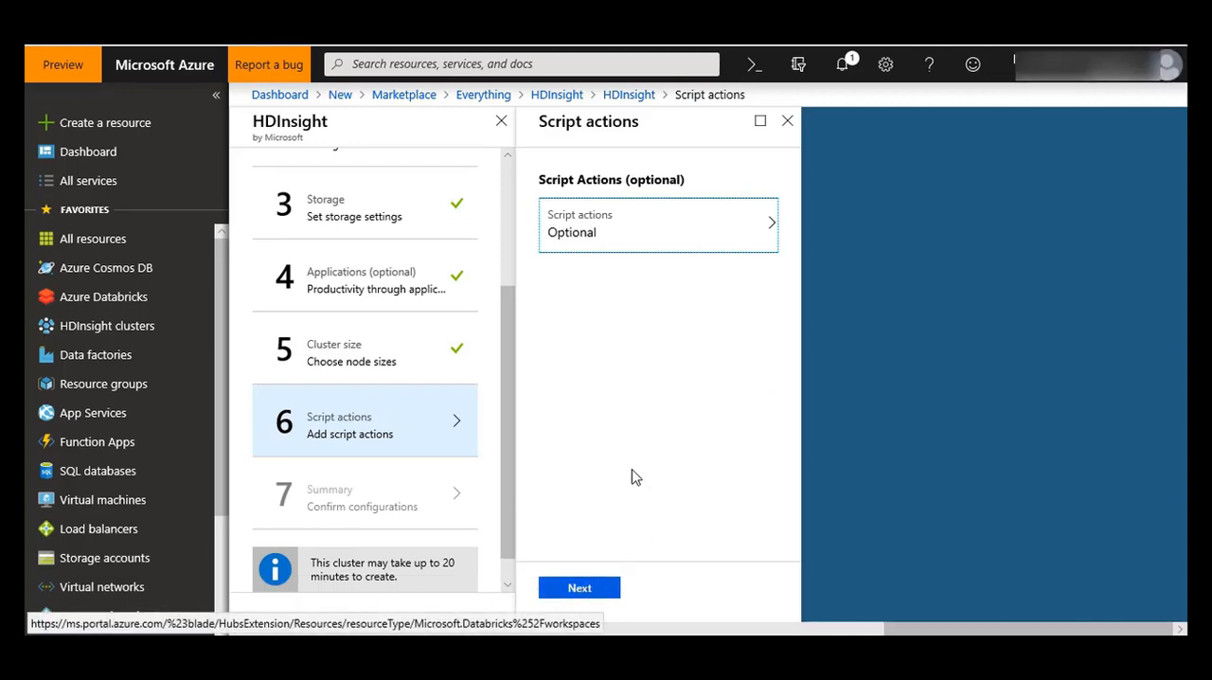
# Step: Skip the optional script actions, review the final cluster summary, and create the cluster
pyautogui.click(573, 589)
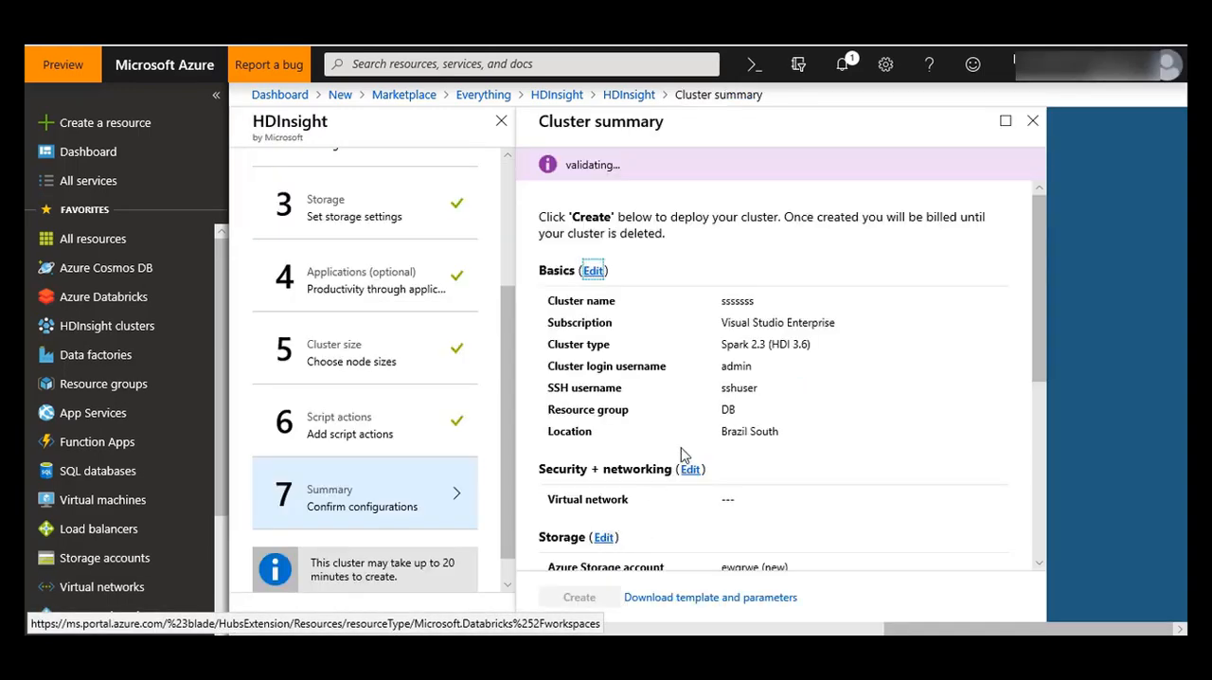
pyautogui.scroll(-4, 833, 315)
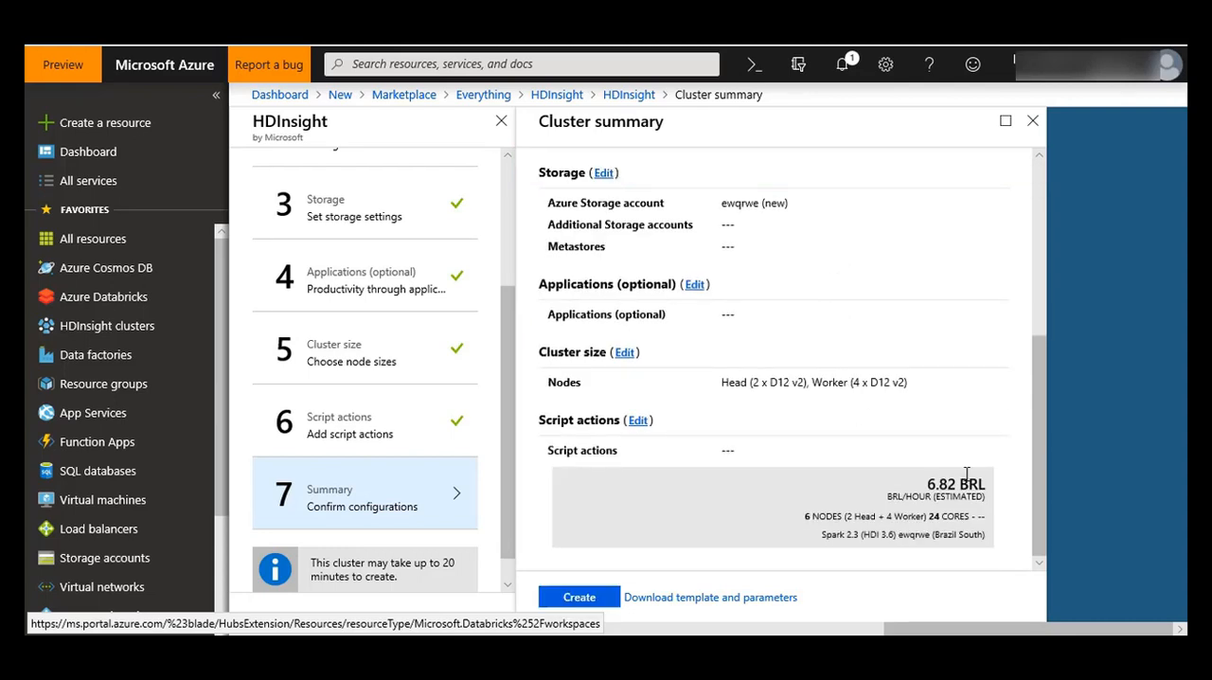
pyautogui.click(599, 581)
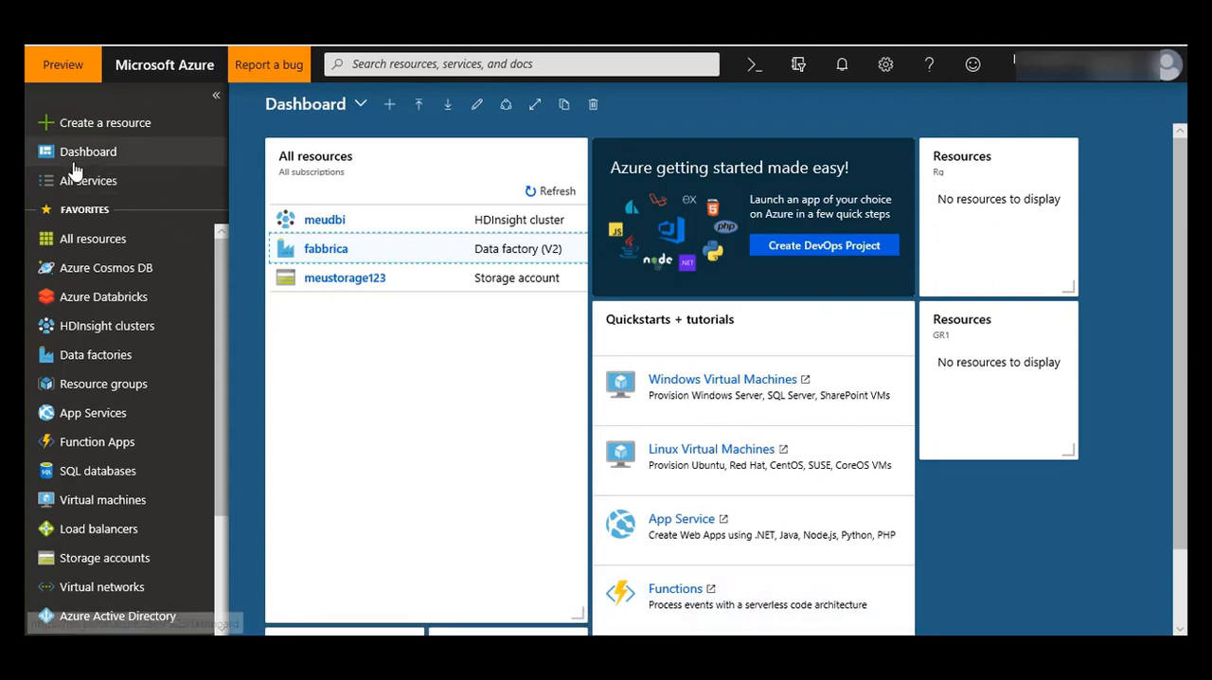
# Step: View the list of all resources and the list of HDInsight clusters to check the deployed cluster
pyautogui.click(75, 248)
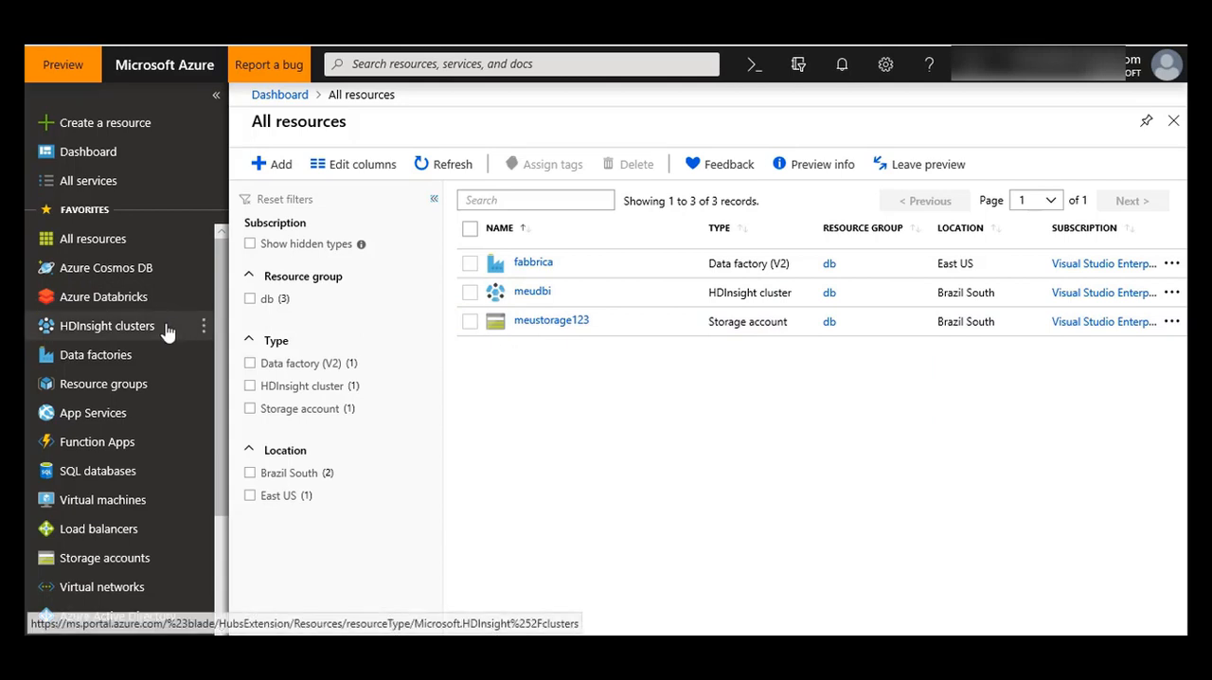
pyautogui.click(135, 330)
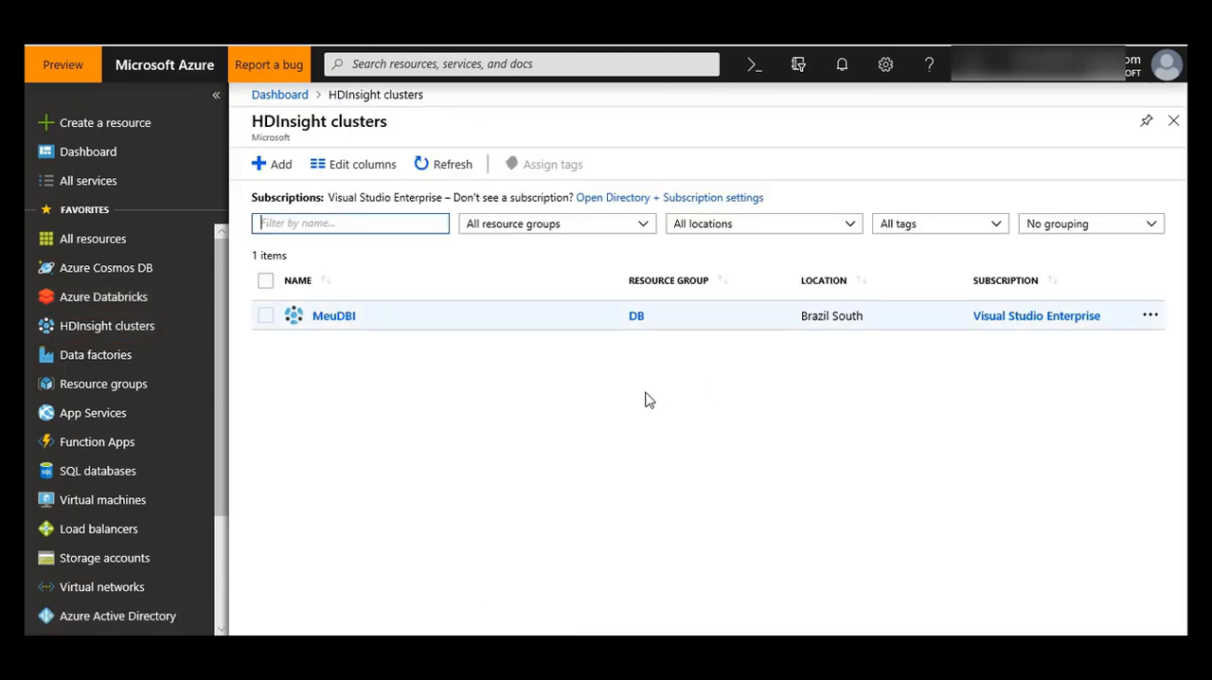
# Step: Open the MeuDBI cluster's dashboards and launch Ambari home
pyautogui.click(336, 318)
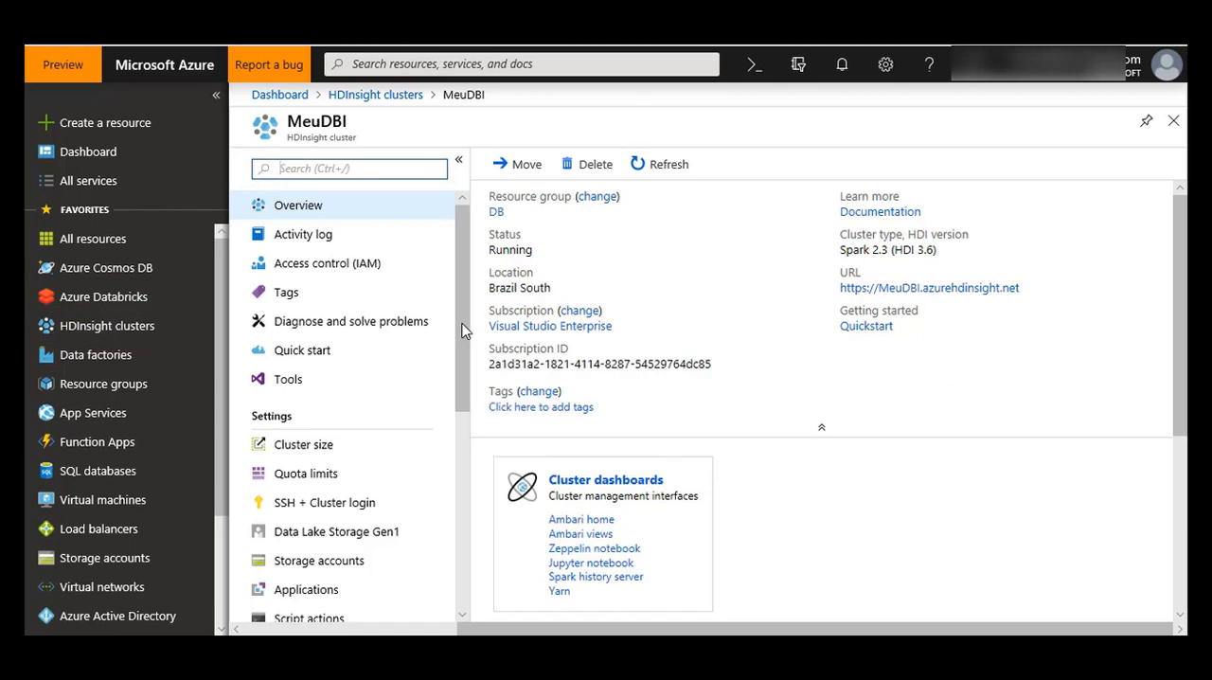
pyautogui.scroll(-3, 677, 332)
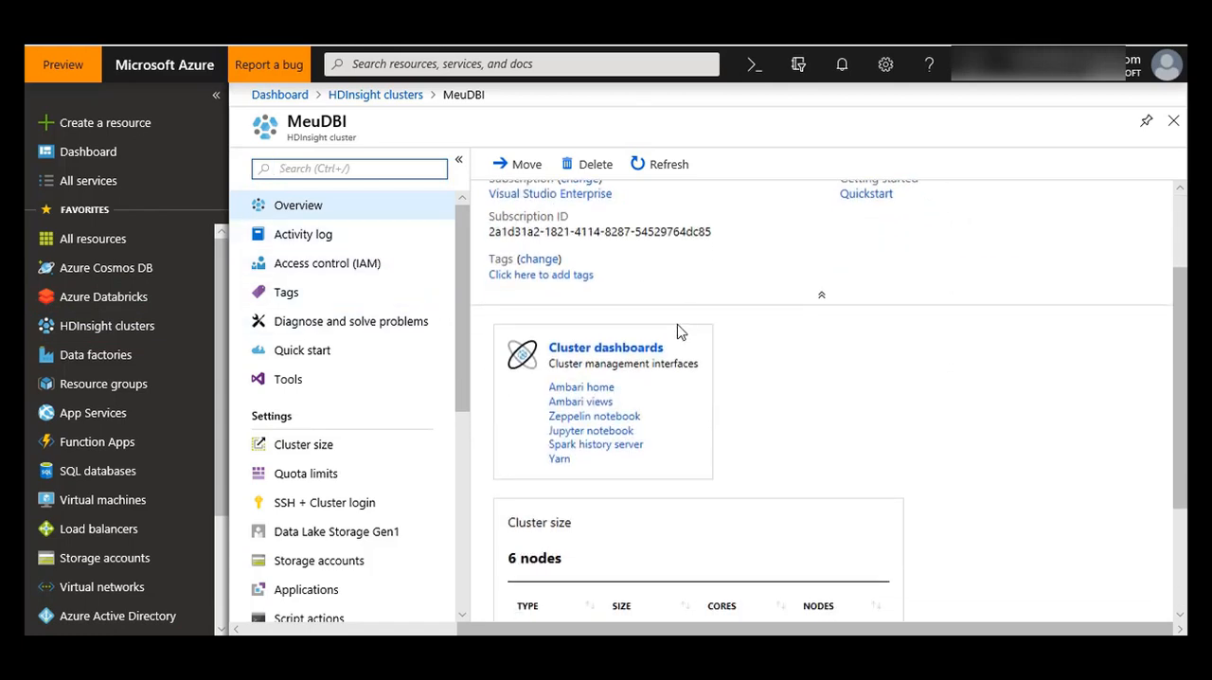
pyautogui.click(614, 348)
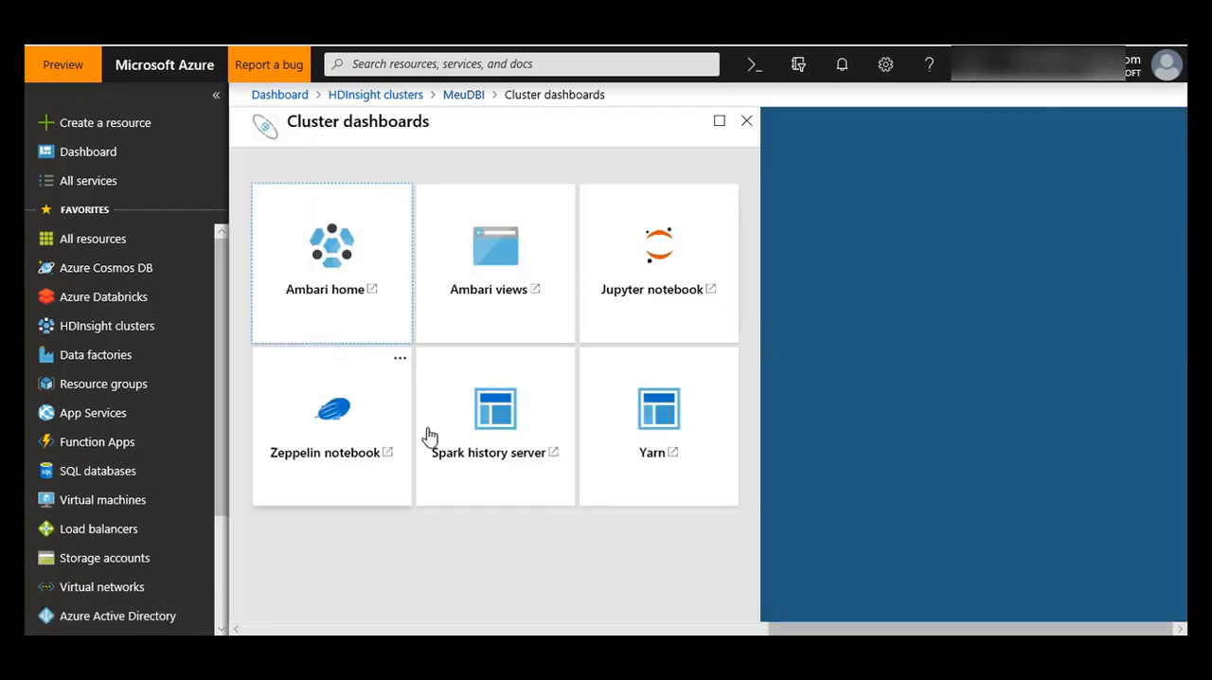
pyautogui.click(356, 274)
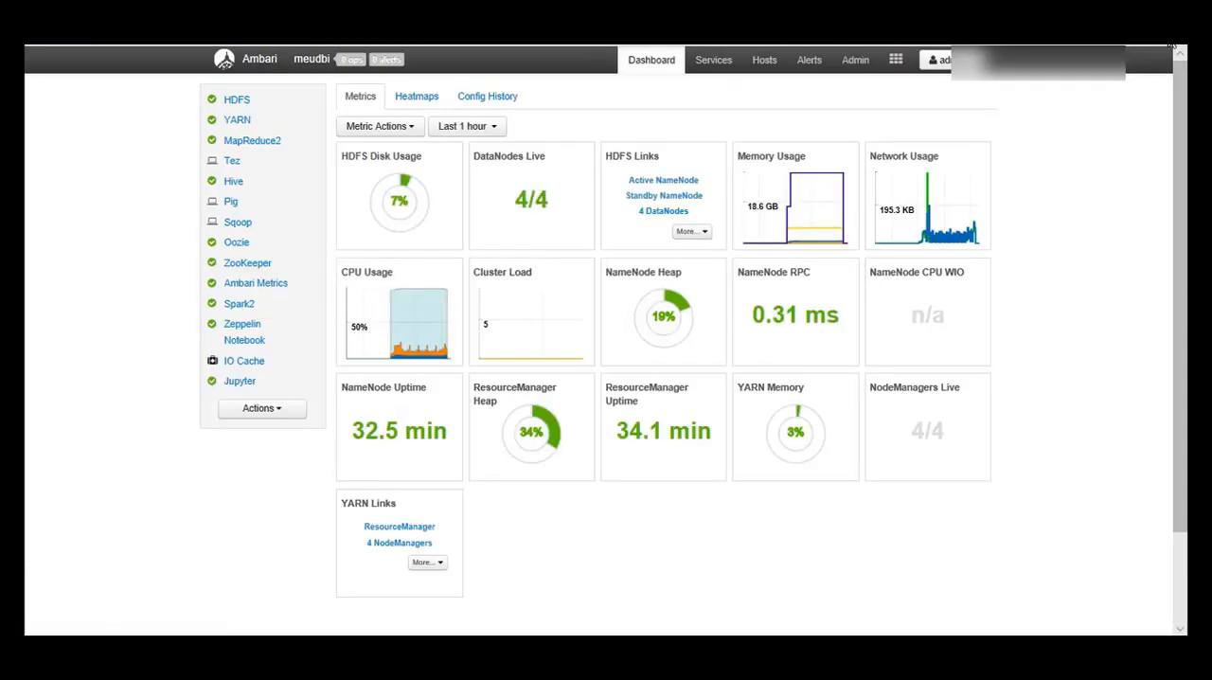
# Step: Increase the browser zoom of the Ambari dashboard page to 100%
pyautogui.click(1172, 46)
pyautogui.click(1132, 134)
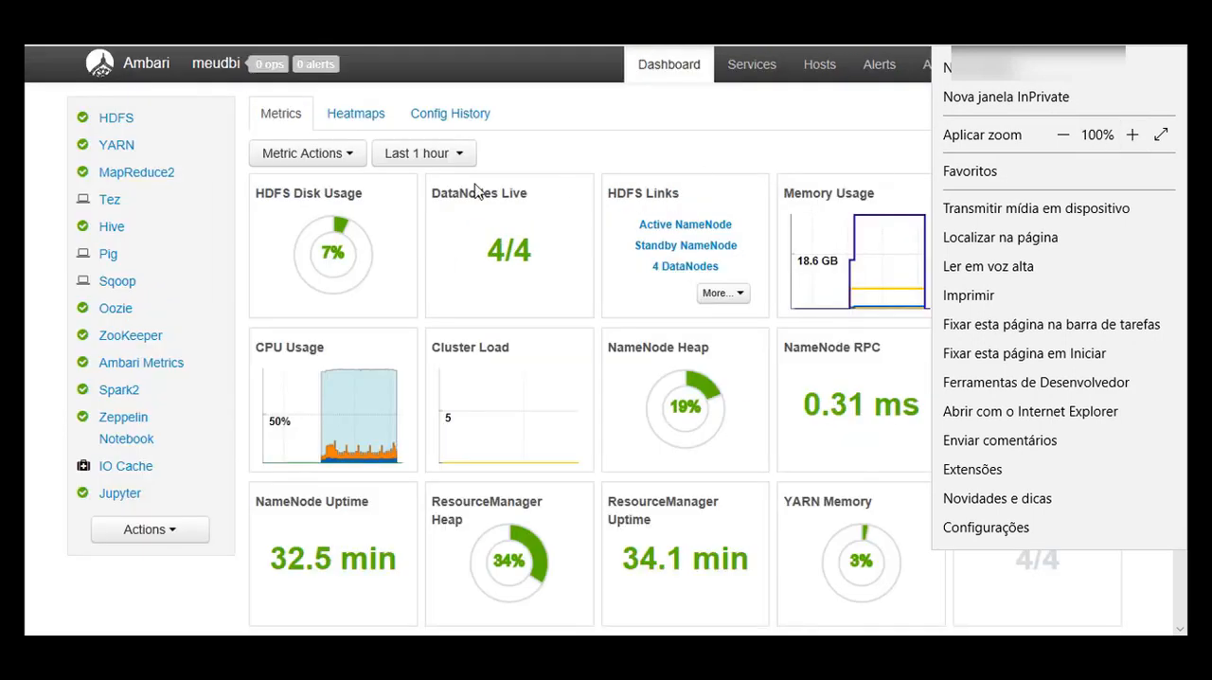
pyautogui.click(674, 122)
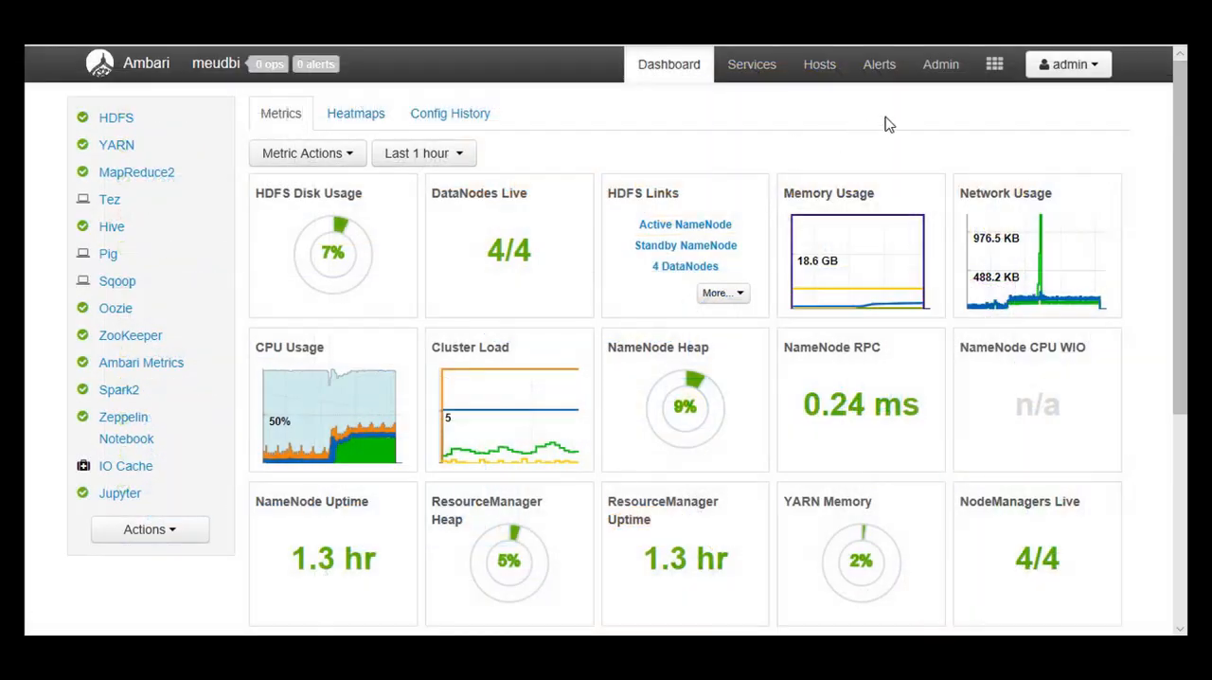
# Step: Open Hive View 2.0 from the list of Ambari views
pyautogui.click(940, 65)
pyautogui.click(995, 64)
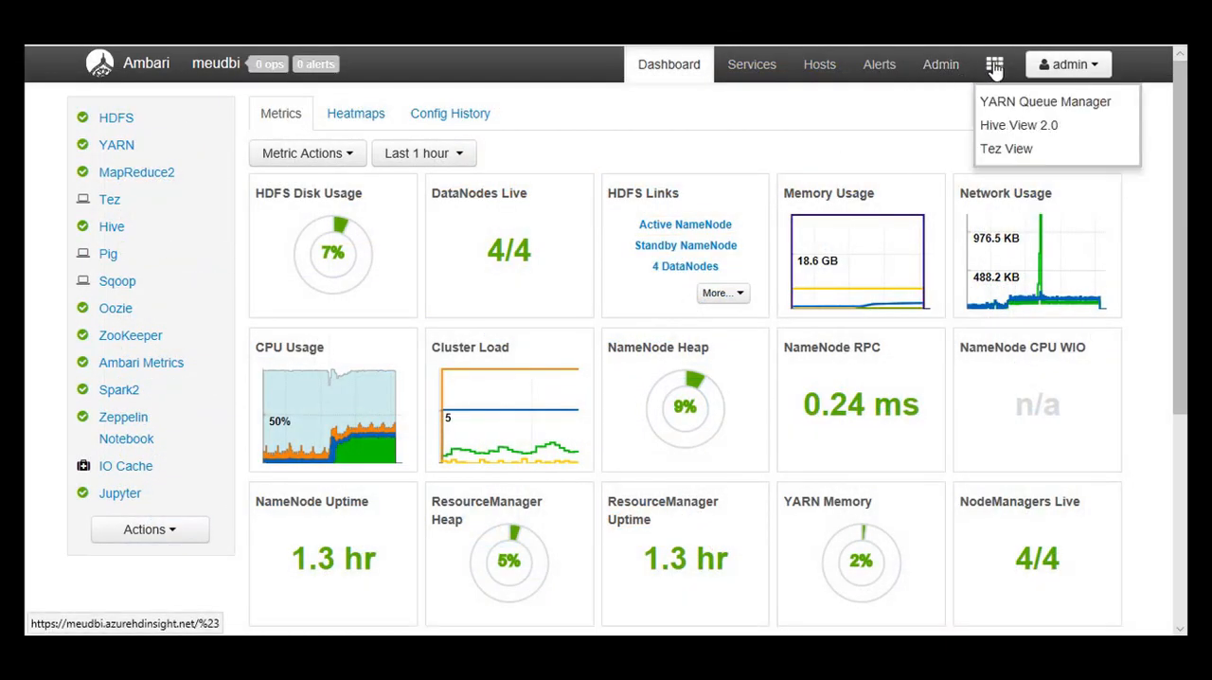
pyautogui.click(1004, 125)
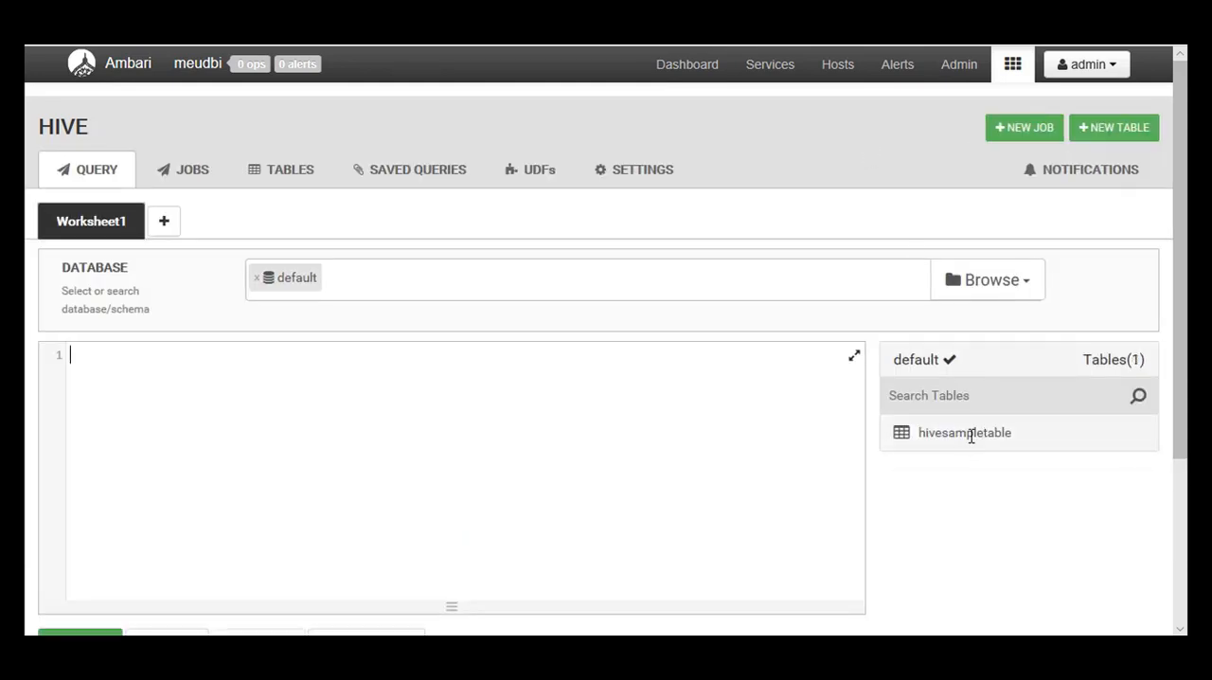
# Step: Copy the sample table's name and write the query "select * from hivesampletable" in Worksheet1
pyautogui.moveTo(1019, 438); pyautogui.dragTo(924, 441)
pyautogui.hotkey('ctrl', 'c')
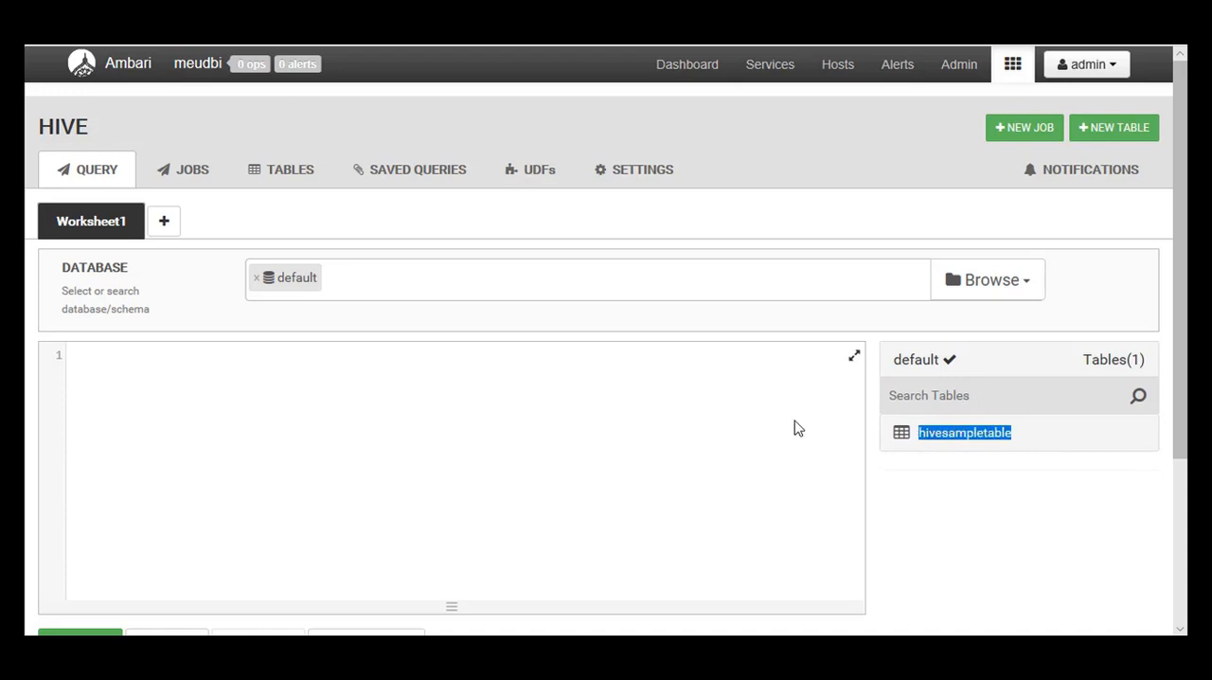
pyautogui.click(137, 390)
pyautogui.write('se')
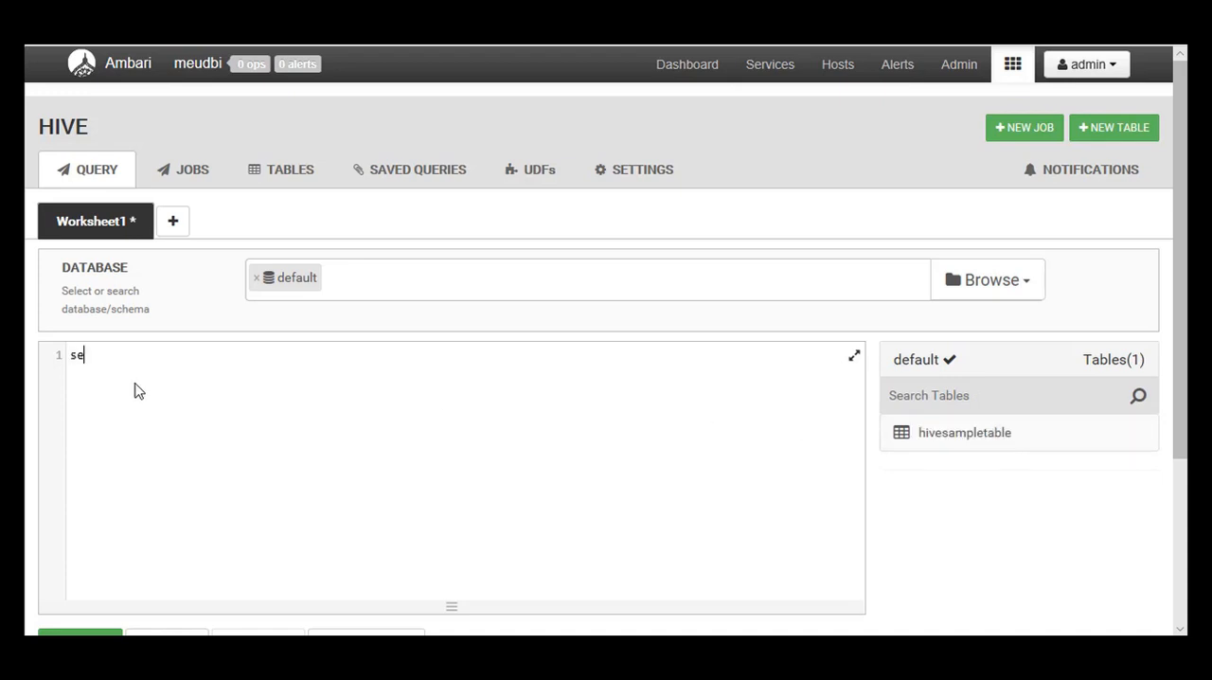
pyautogui.write('lect * from')
pyautogui.hotkey('ctrl', 'v')
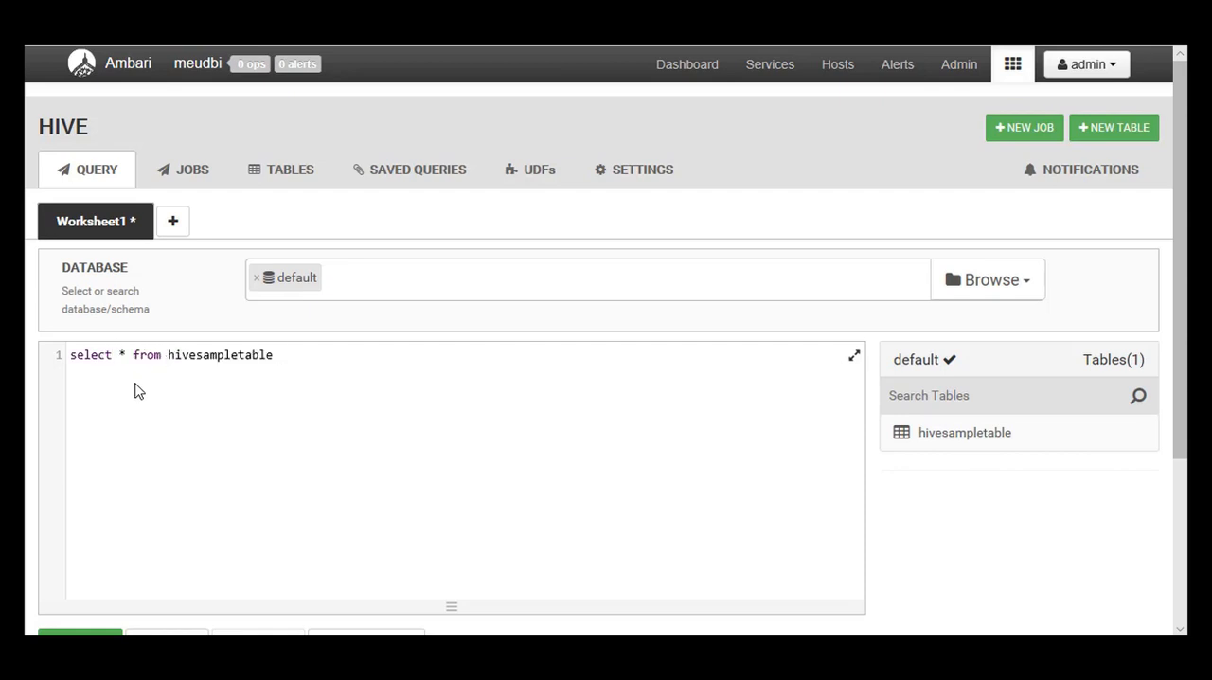
# Step: Execute the hivesampletable query and look through the returned rows
pyautogui.scroll(-1, 123, 445)
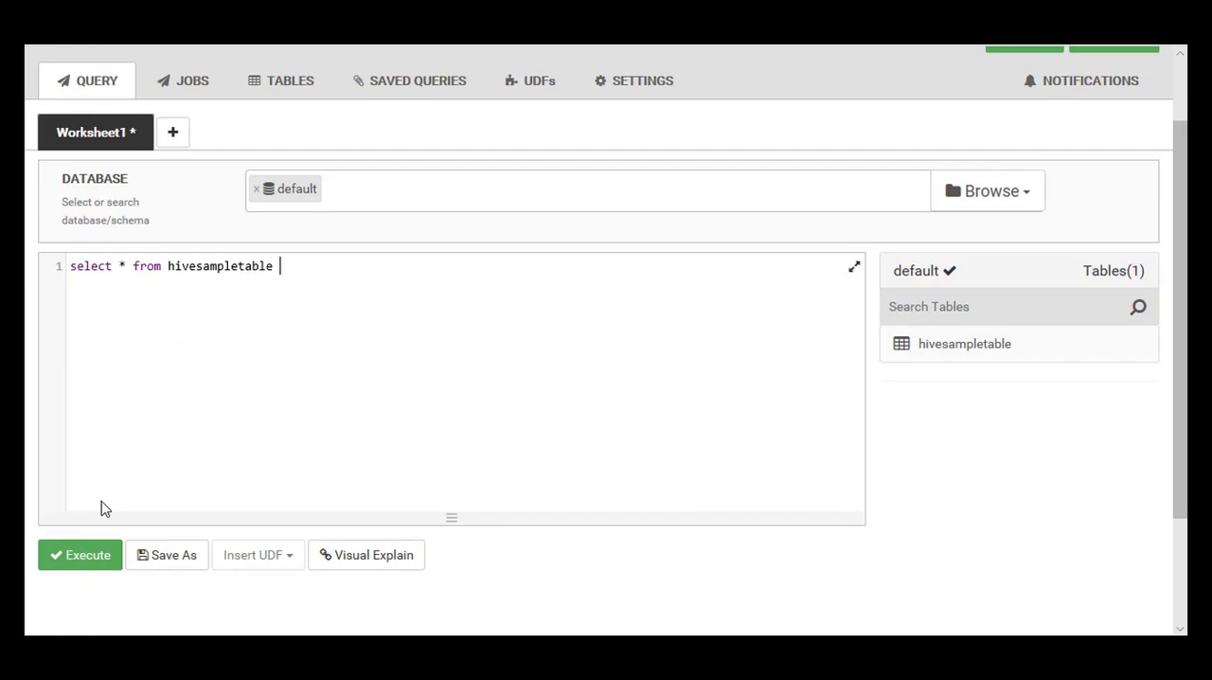
pyautogui.click(89, 558)
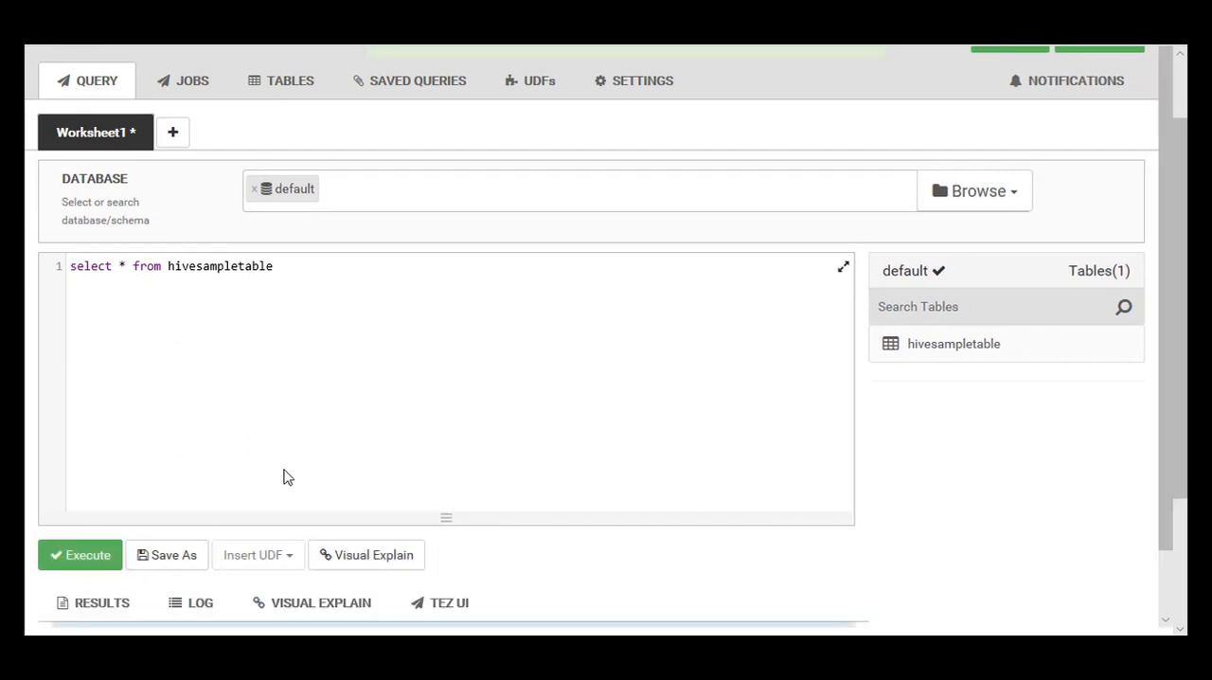
pyautogui.scroll(-3, 341, 436)
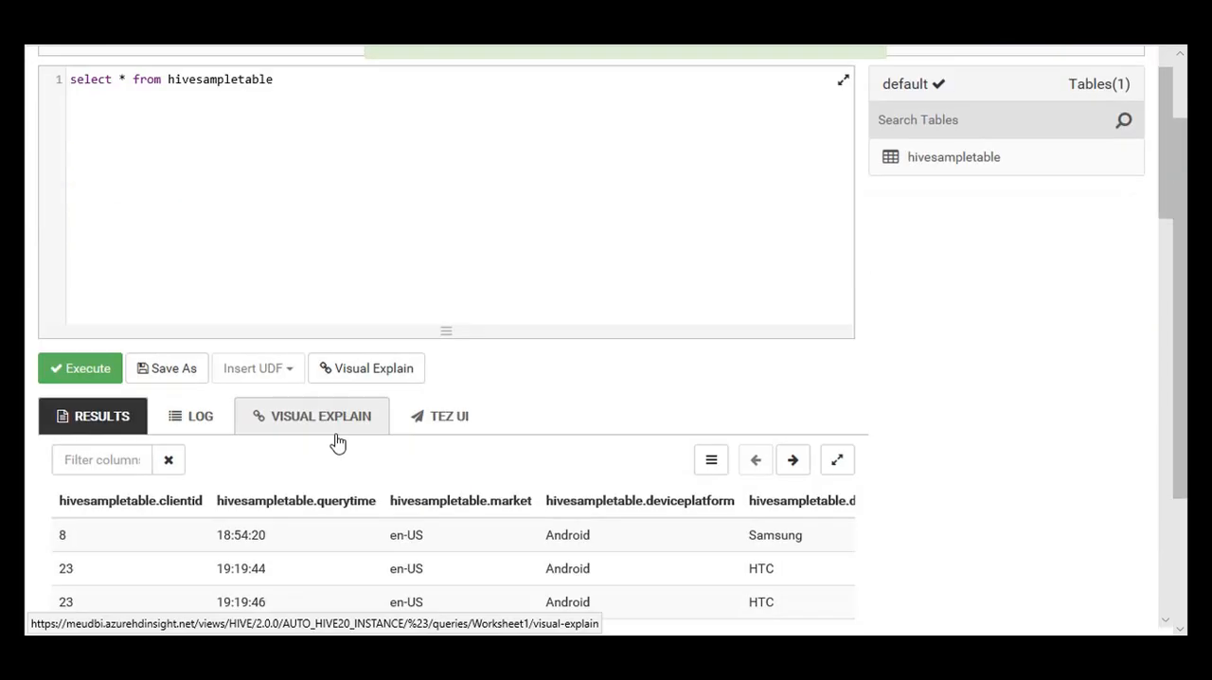
pyautogui.scroll(-2, 322, 474)
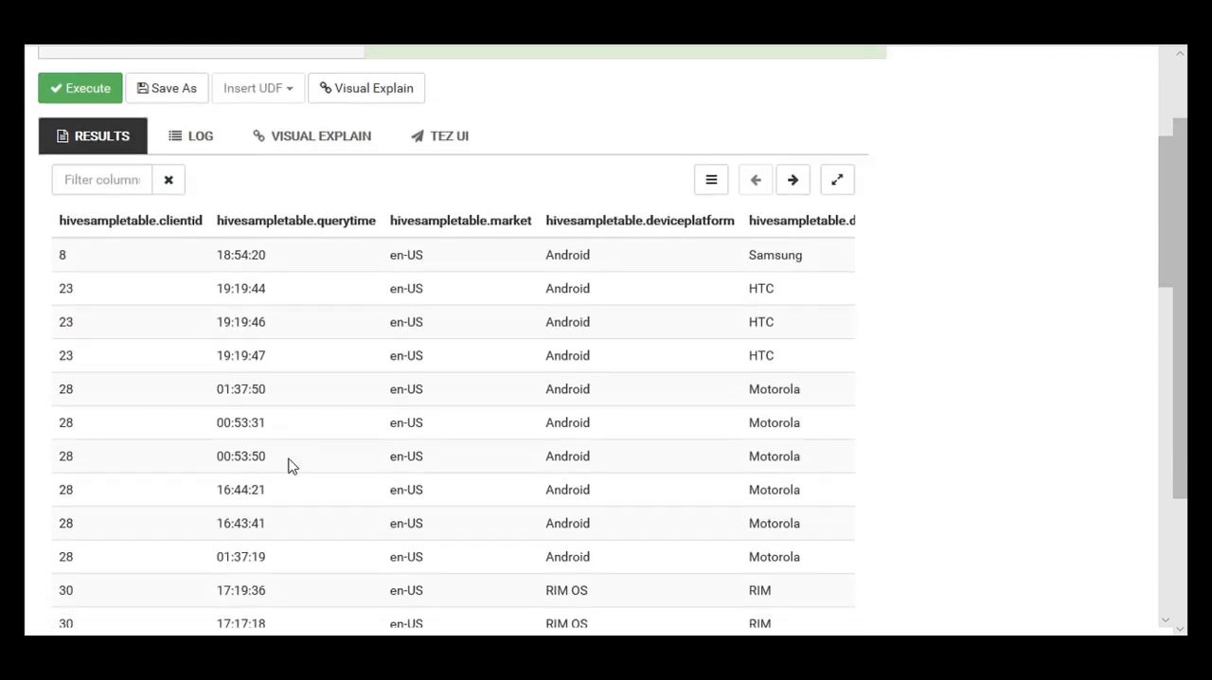
# Step: Show the Hive tables of the default database and reduce the browser zoom to 75%
pyautogui.scroll(7, 290, 466)
pyautogui.click(270, 187)
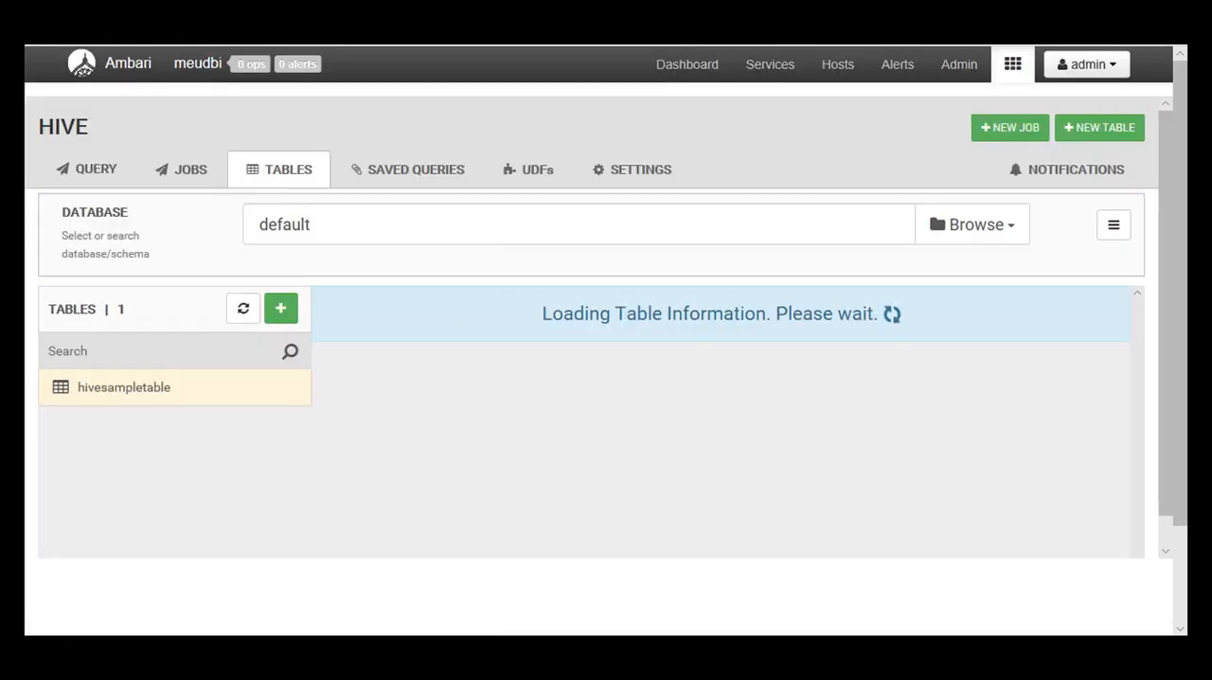
pyautogui.click(1167, 19)
pyautogui.scroll(1, 1080, 125)
pyautogui.click(1064, 133)
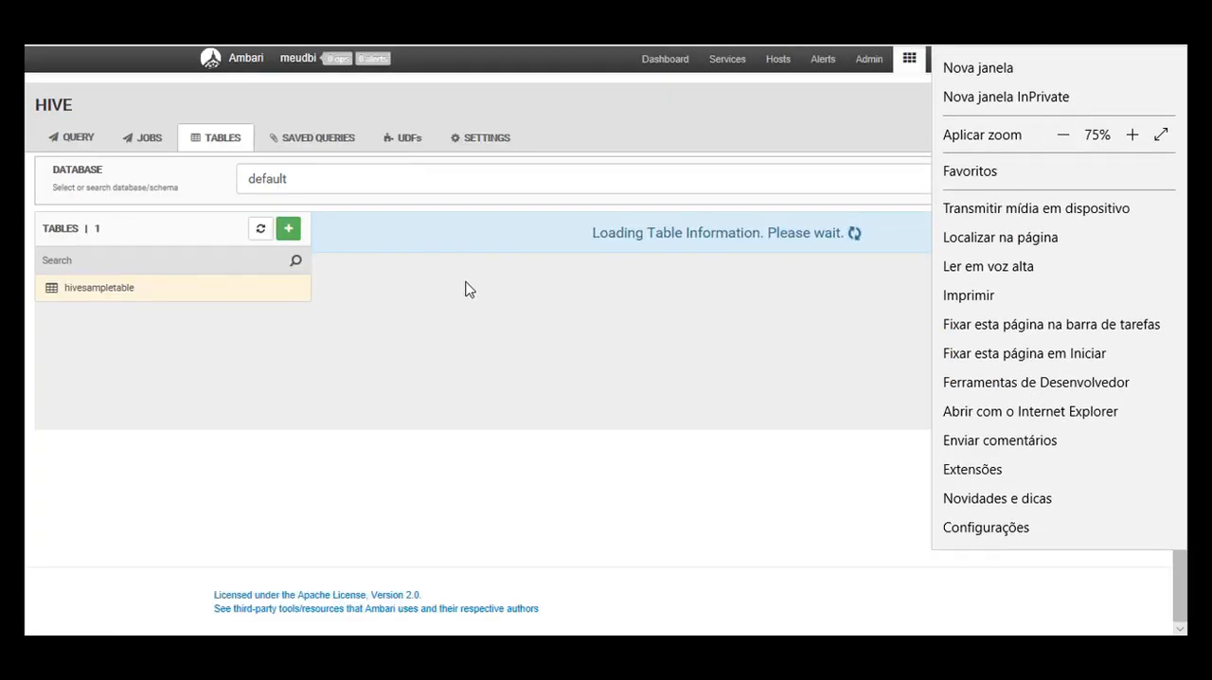
# Step: Start a new Hive table from an uploaded CSV file and mark its first row as the header
pyautogui.click(289, 229)
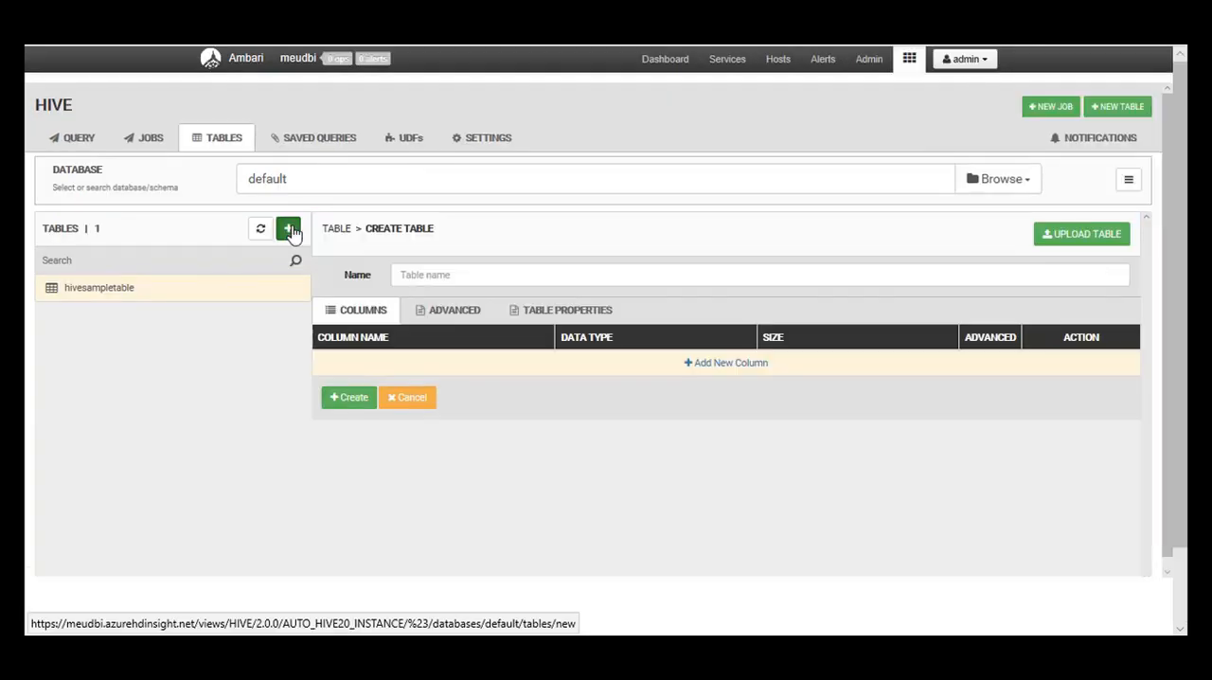
pyautogui.click(1087, 237)
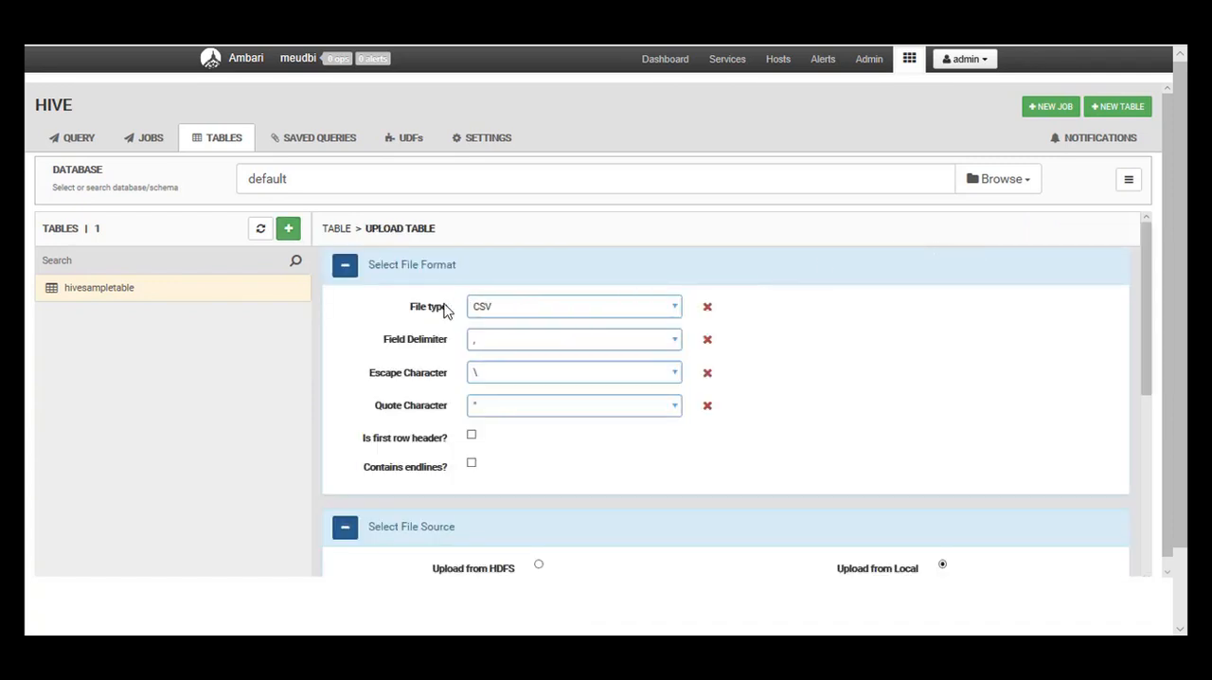
pyautogui.scroll(-3, 555, 319)
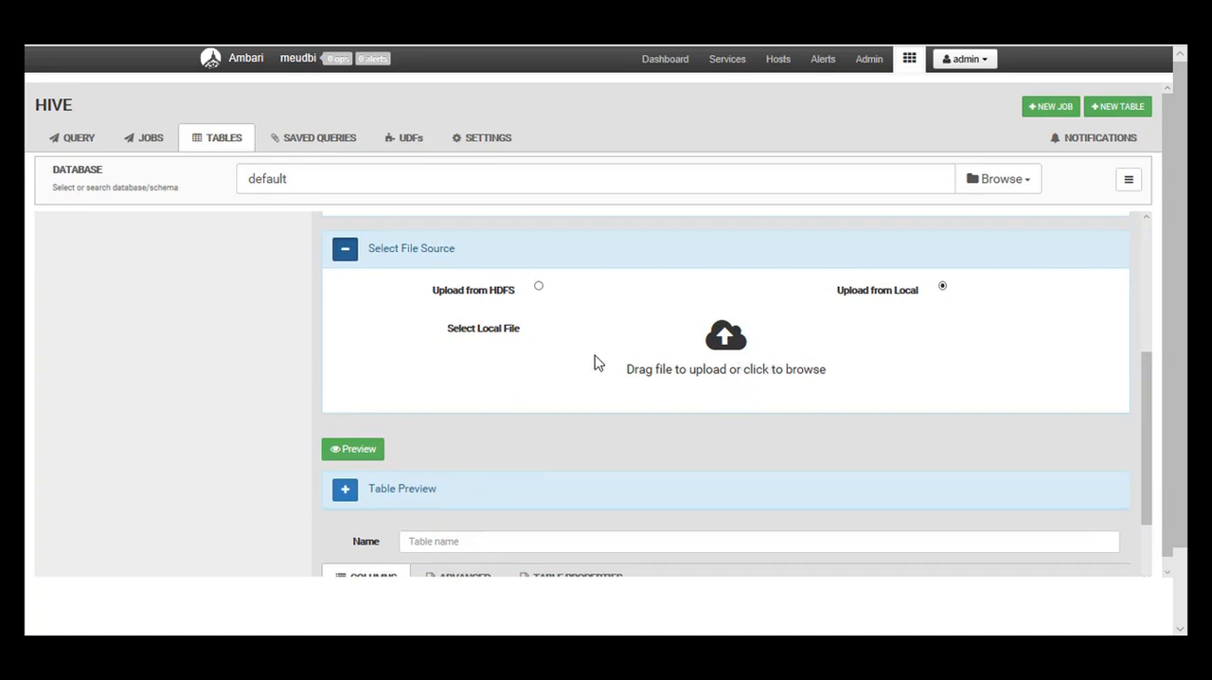
pyautogui.scroll(1, 420, 319)
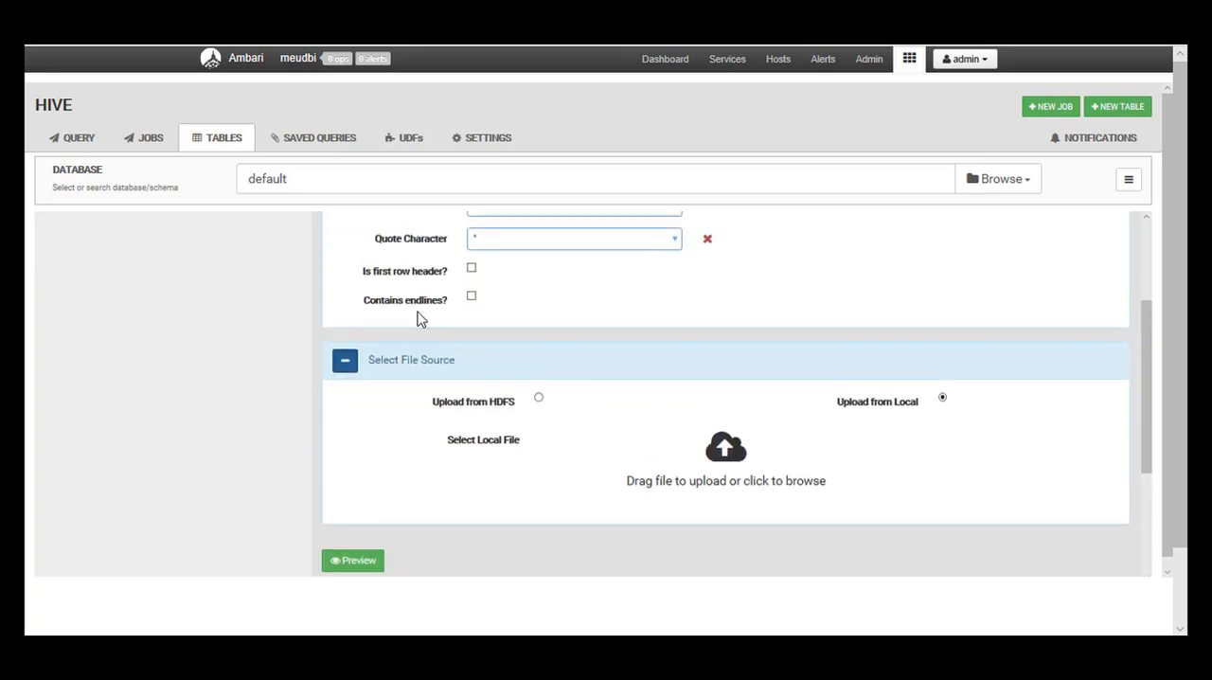
pyautogui.click(471, 270)
# Step: Browse for the local file, inspect the contents of Frutas.csv in Notepad++, and choose it for upload
pyautogui.click(793, 416)
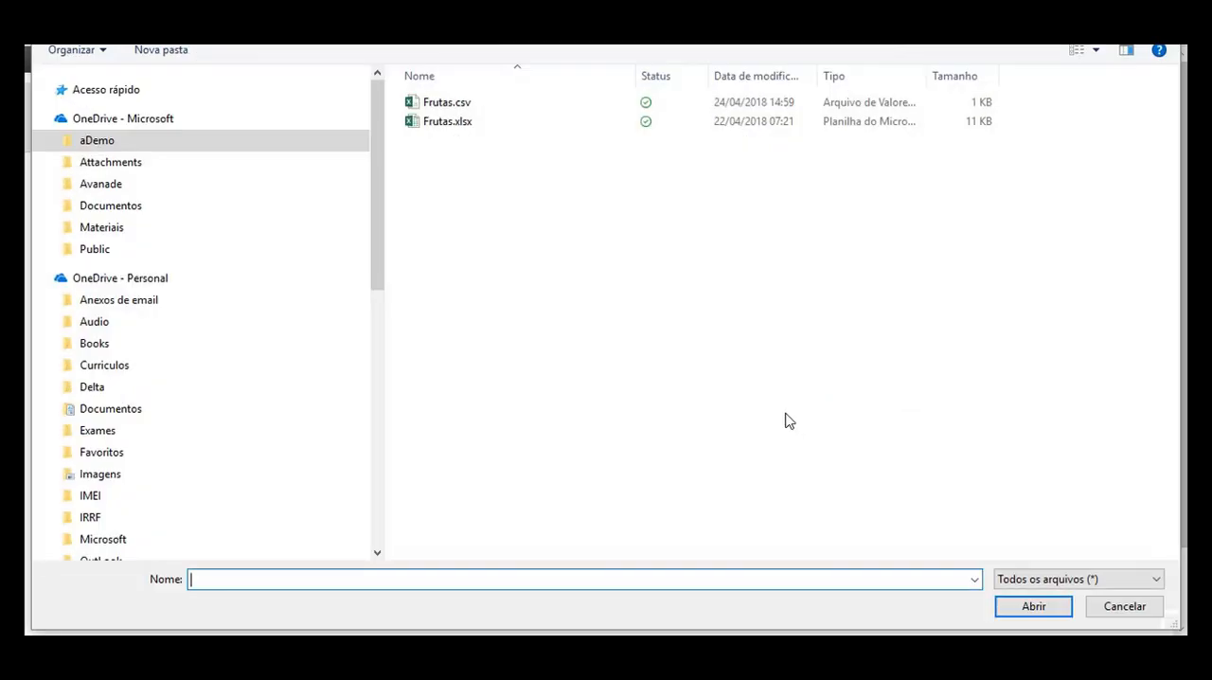
pyautogui.click(438, 109)
pyautogui.rightClick(437, 109)
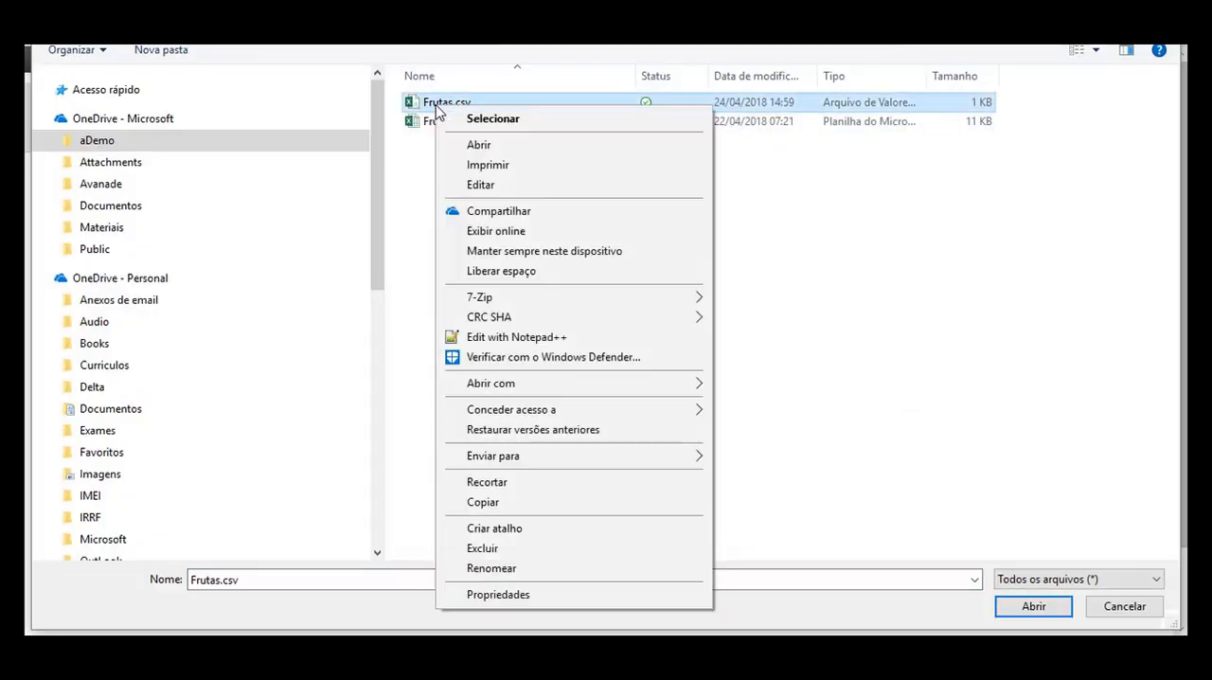
pyautogui.click(529, 339)
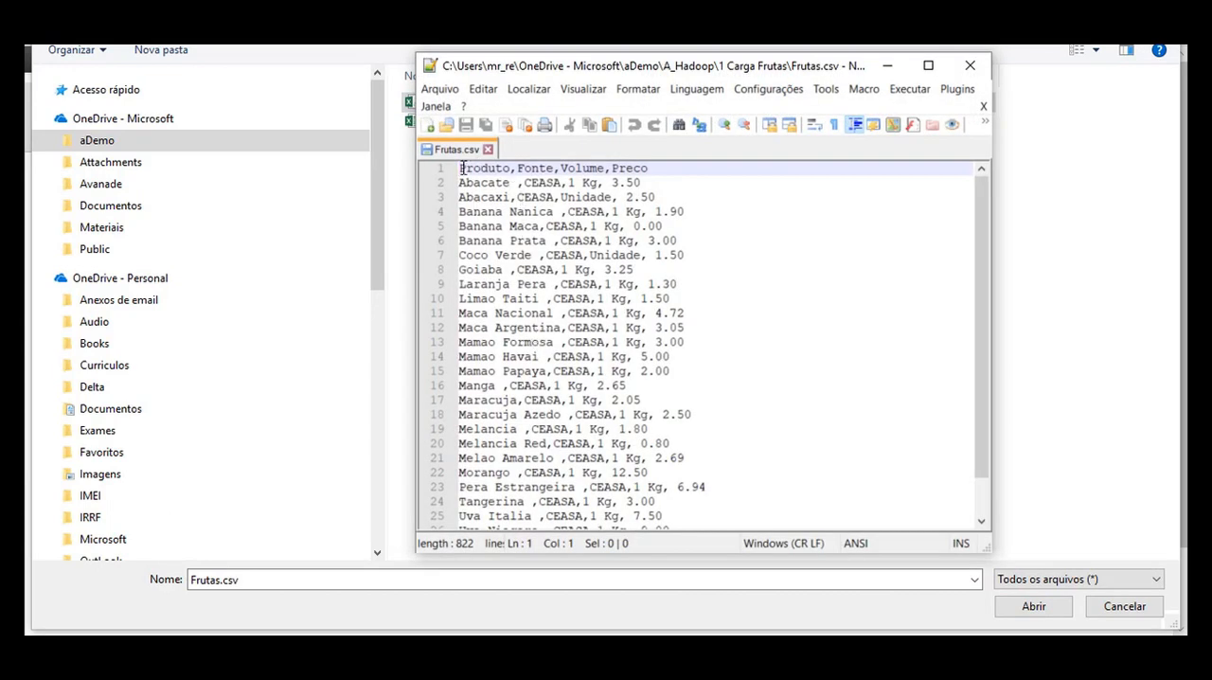
pyautogui.moveTo(462, 168); pyautogui.dragTo(648, 168)
pyautogui.scroll(-1, 525, 197)
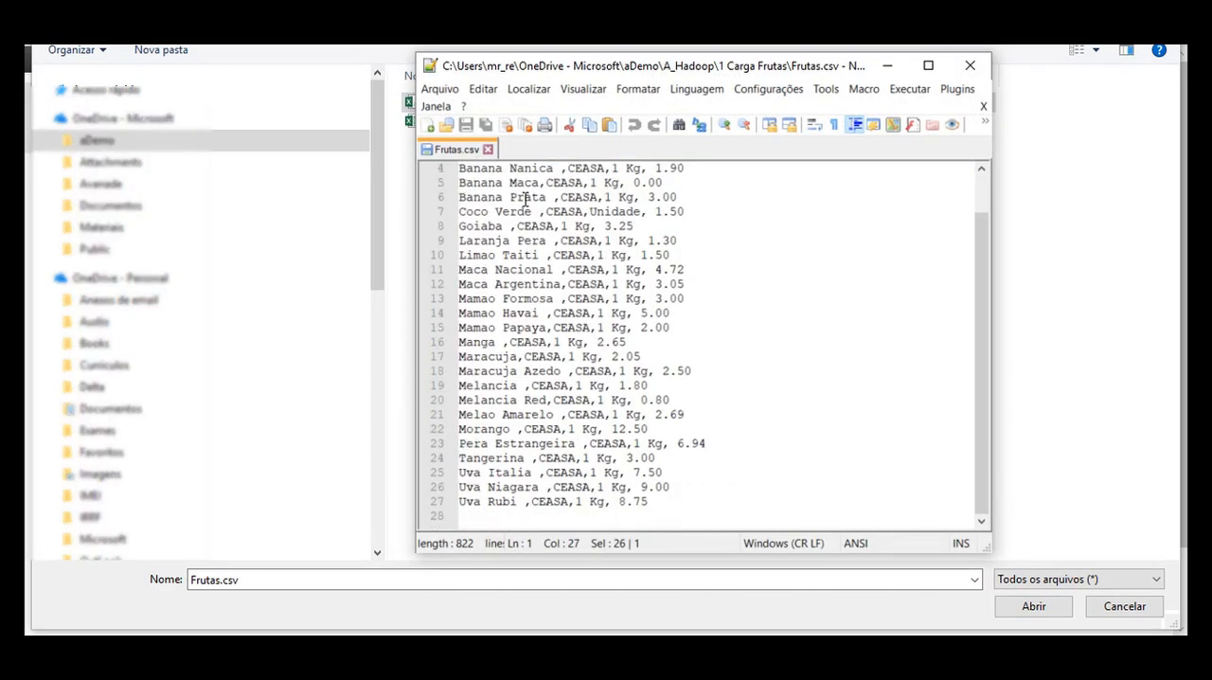
pyautogui.click(970, 66)
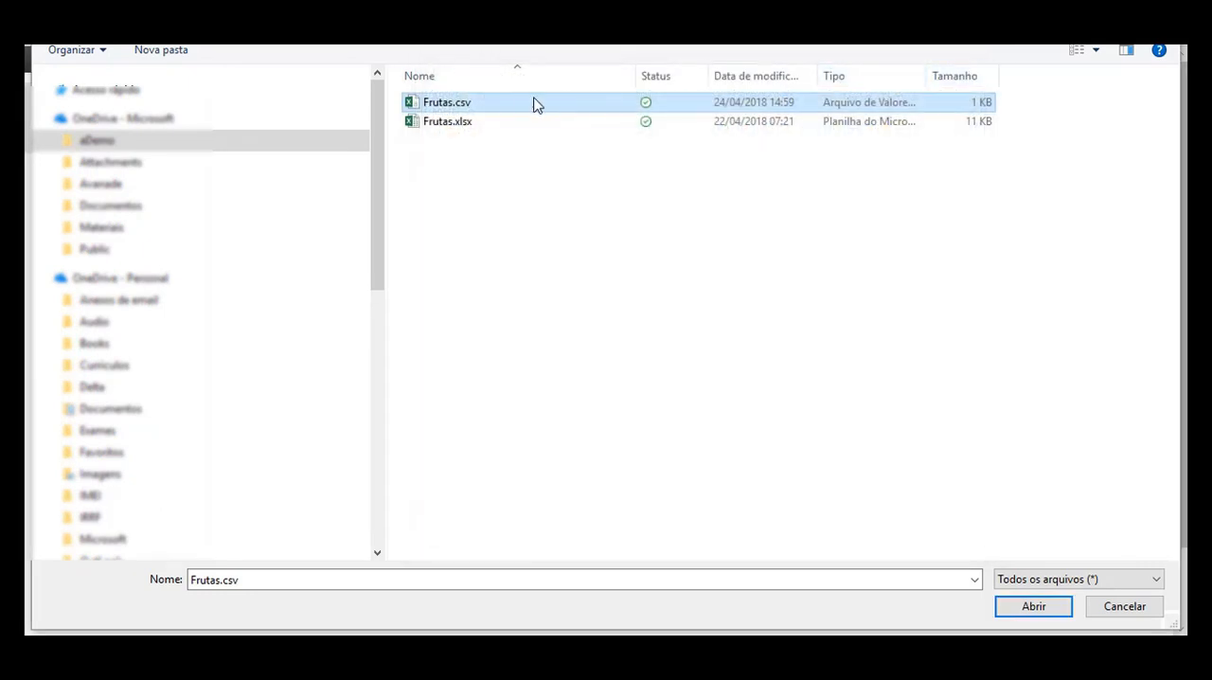
pyautogui.moveTo(488, 106); pyautogui.dragTo(584, 163)
pyautogui.click(1033, 607)
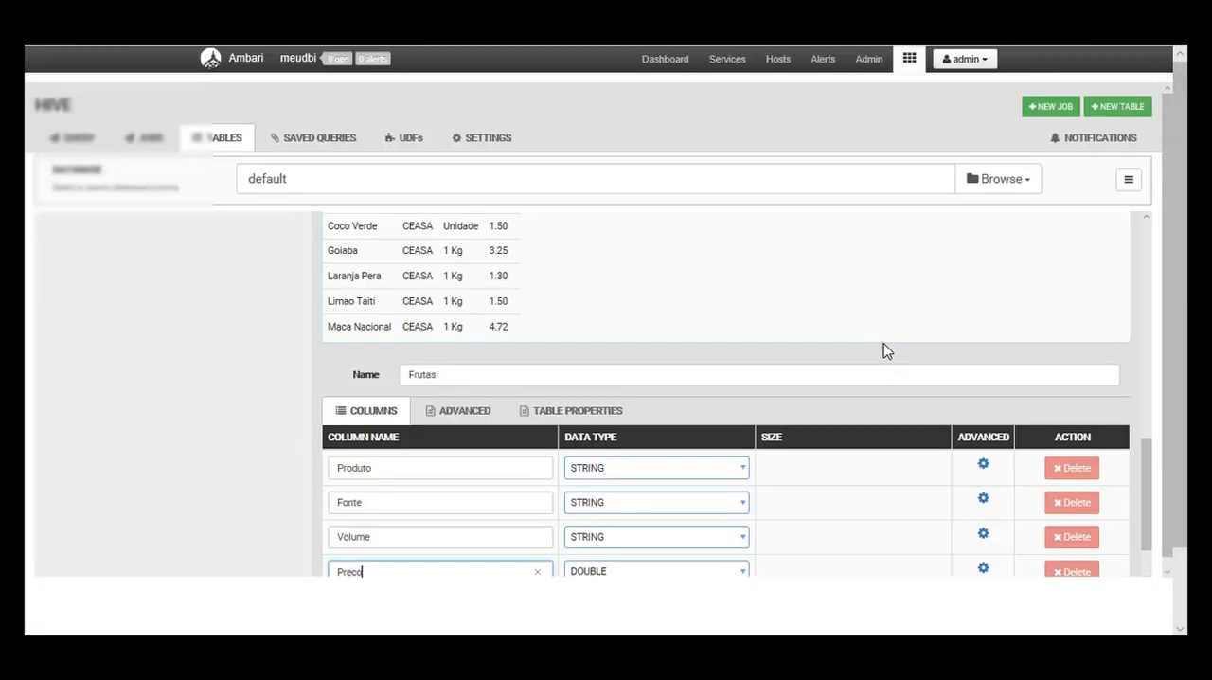
# Step: Review the data type options for the Produto column and create the Frutas table
pyautogui.scroll(-4, 708, 308)
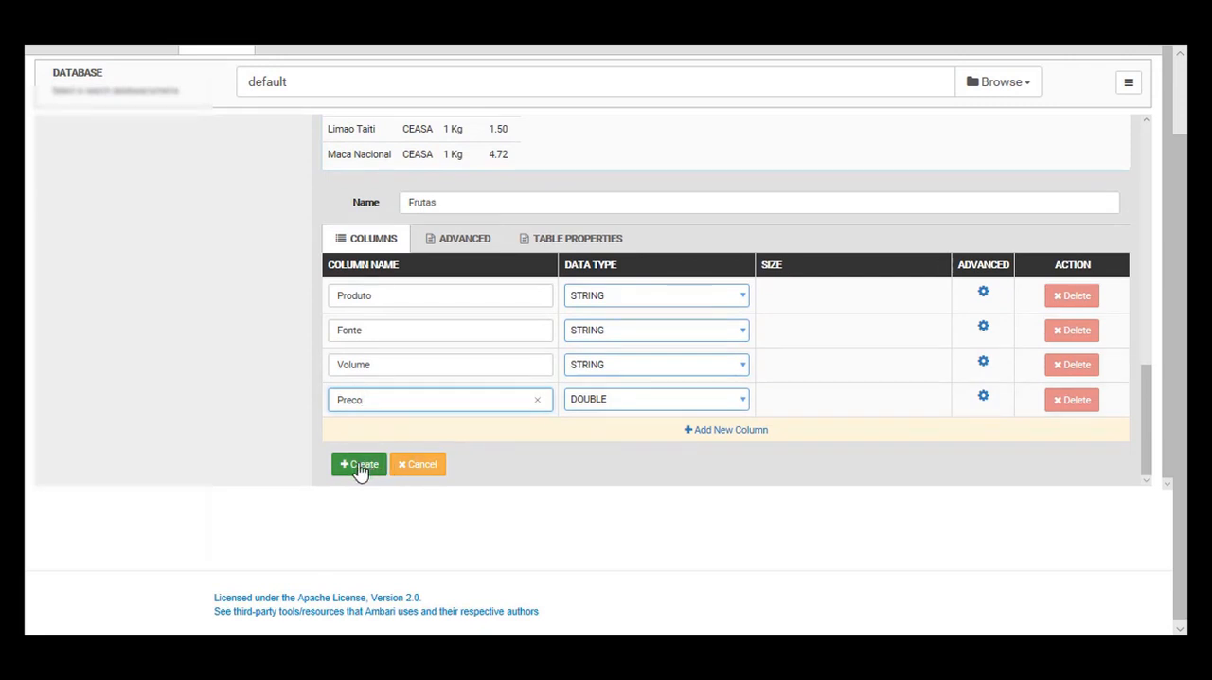
pyautogui.scroll(1, 758, 366)
pyautogui.click(744, 358)
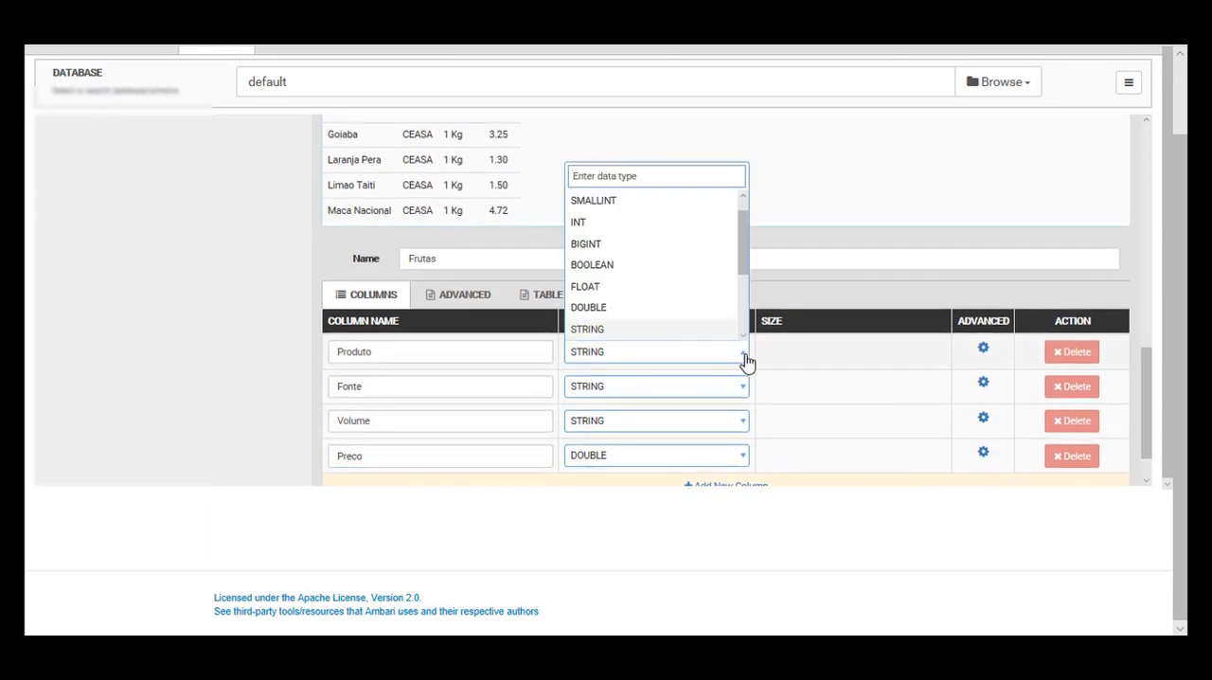
pyautogui.click(746, 360)
pyautogui.scroll(-1, 484, 395)
pyautogui.click(343, 463)
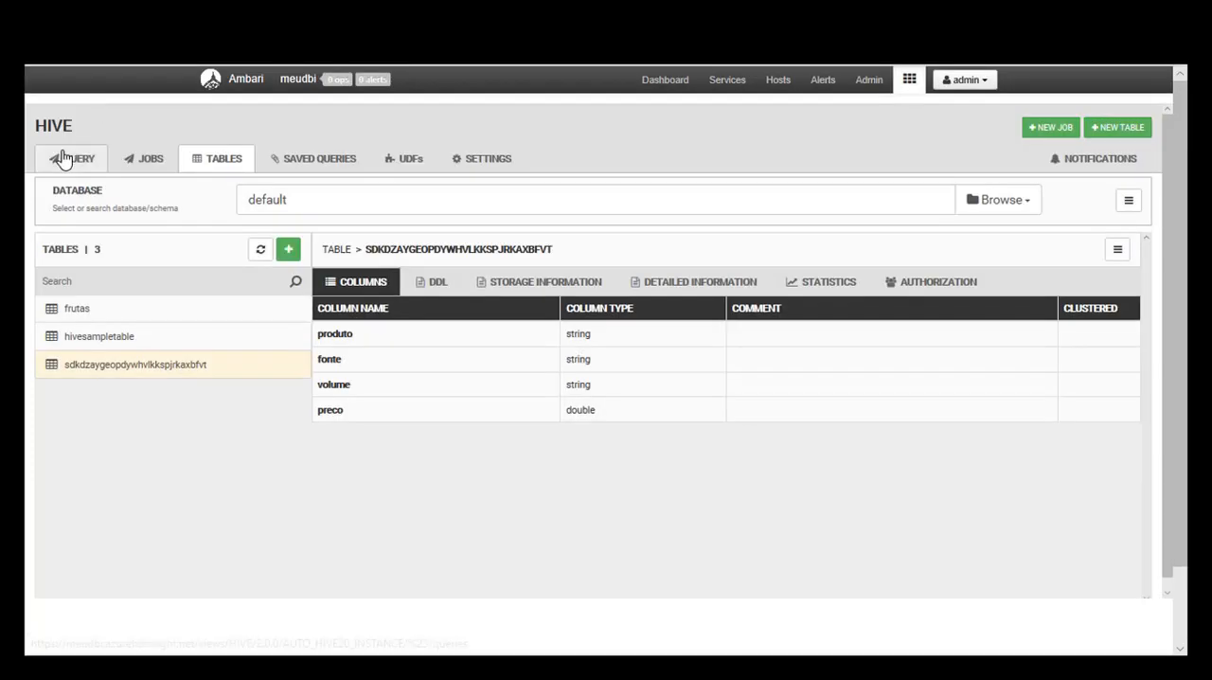
# Step: Return to the query worksheet, change the query to "select * from Frutas", and execute it
pyautogui.click(62, 159)
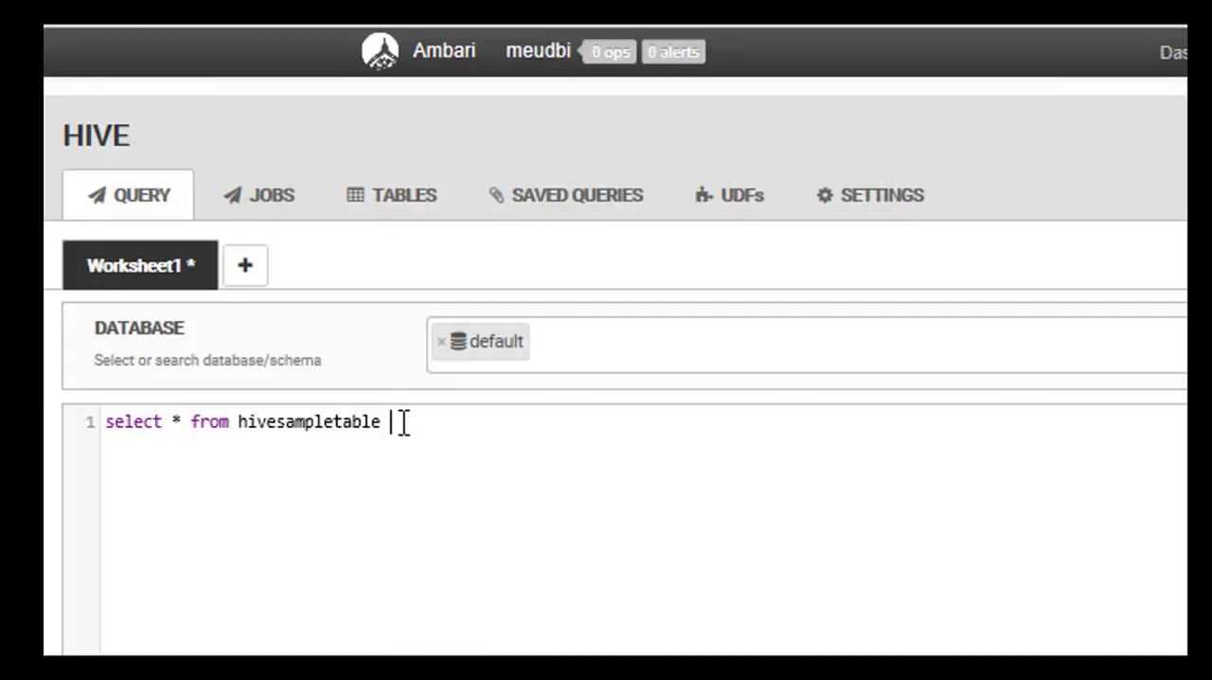
pyautogui.moveTo(223, 285); pyautogui.dragTo(193, 284)
pyautogui.moveTo(348, 424); pyautogui.dragTo(247, 425)
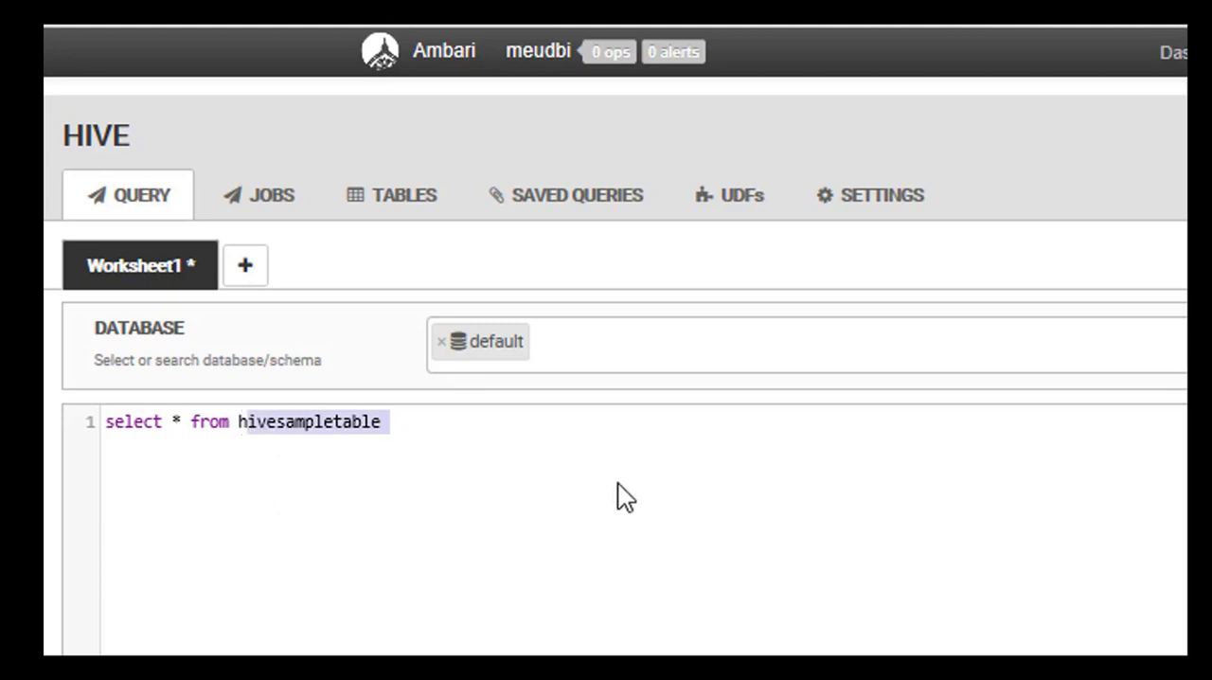
pyautogui.press('BackSpace')
pyautogui.press('BackSpace')
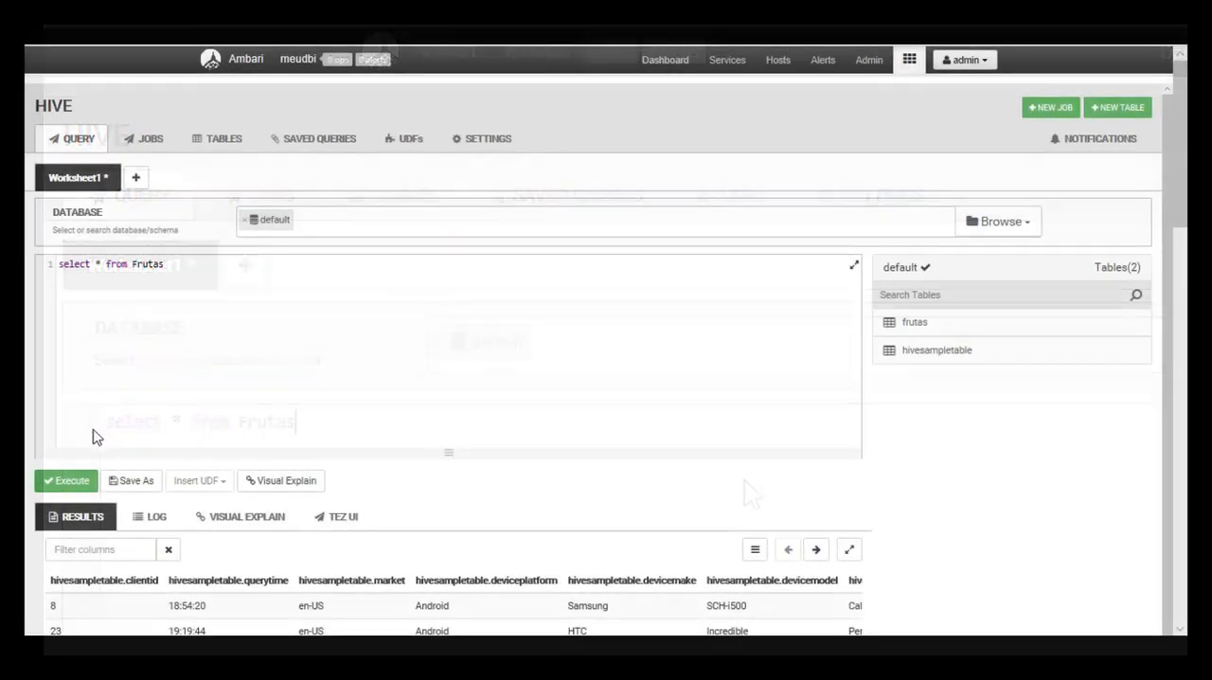
pyautogui.click(69, 482)
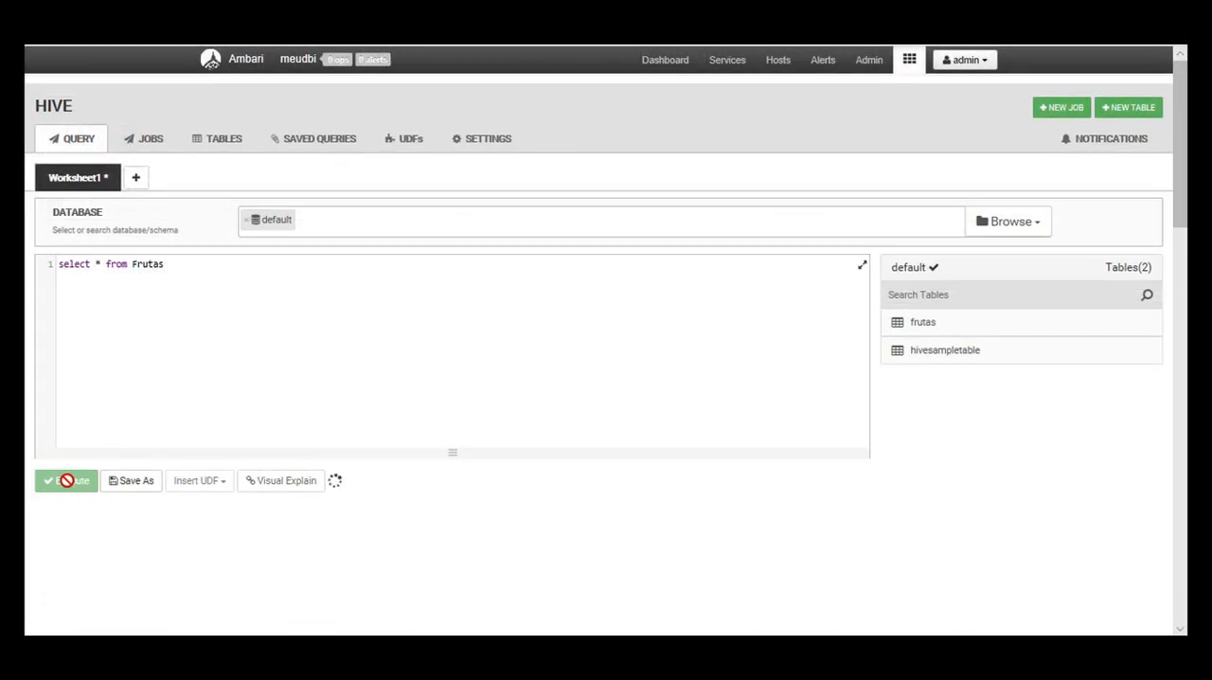
# Step: Examine the rows returned by the Frutas query, checking the product, source, volume and price columns against the query text
pyautogui.scroll(-3, 417, 351)
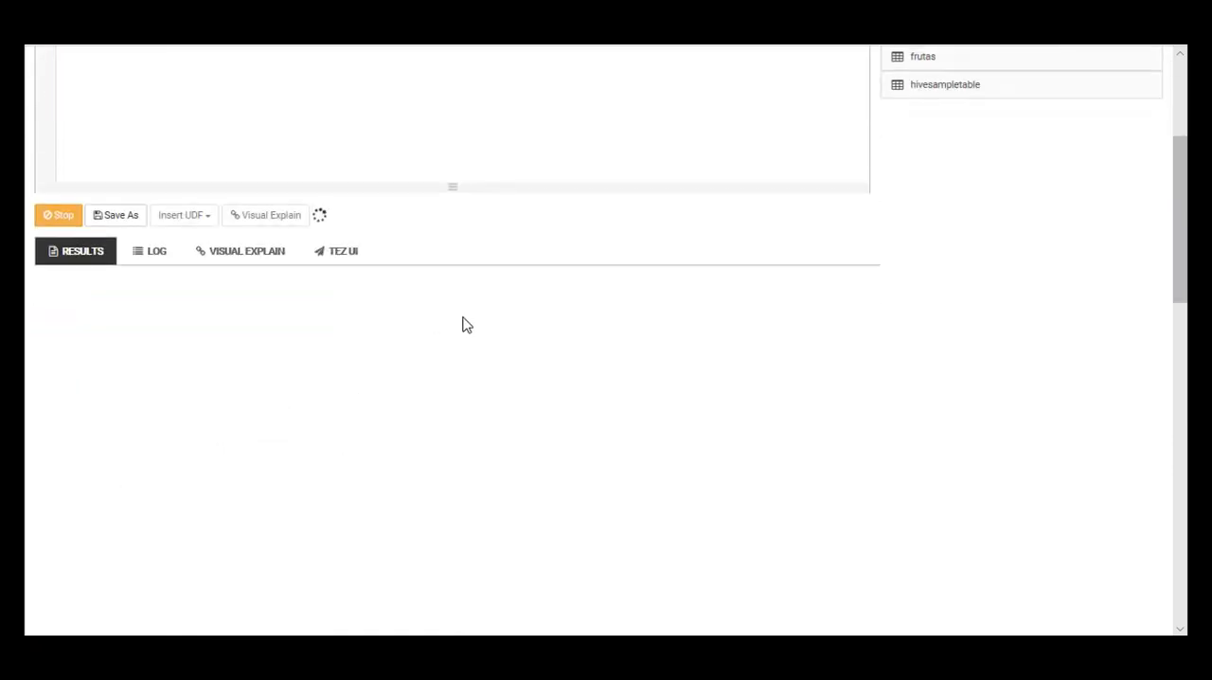
pyautogui.scroll(-4, 465, 320)
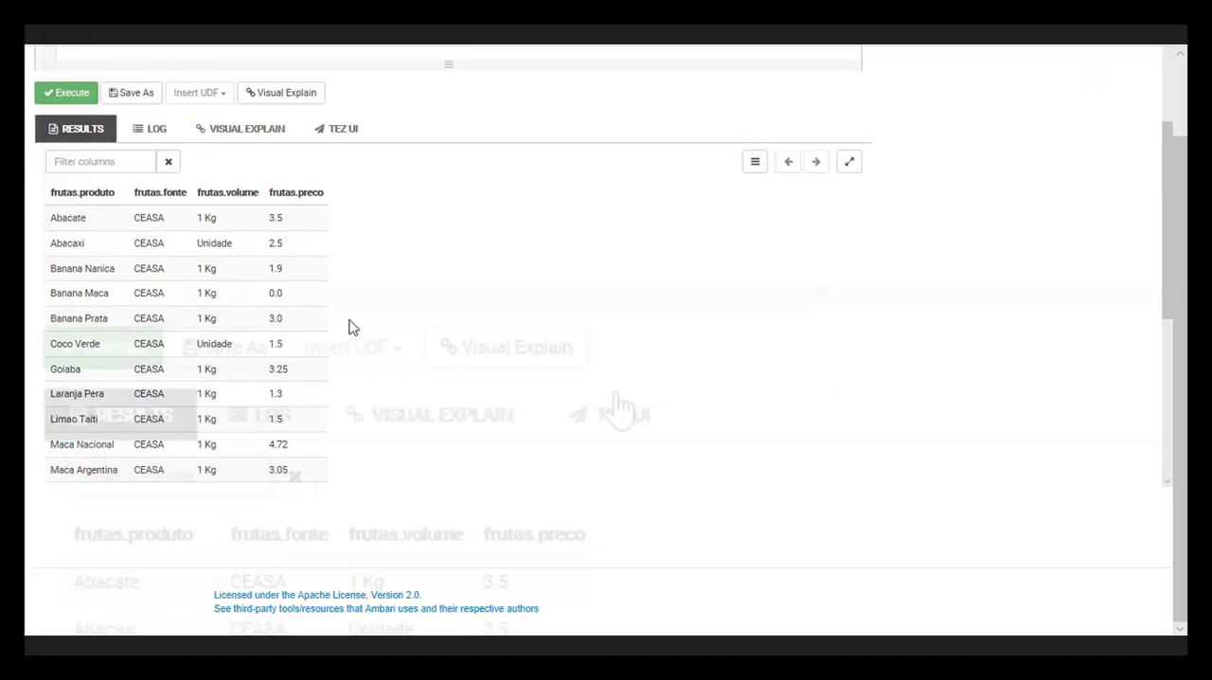
pyautogui.scroll(-3, 417, 332)
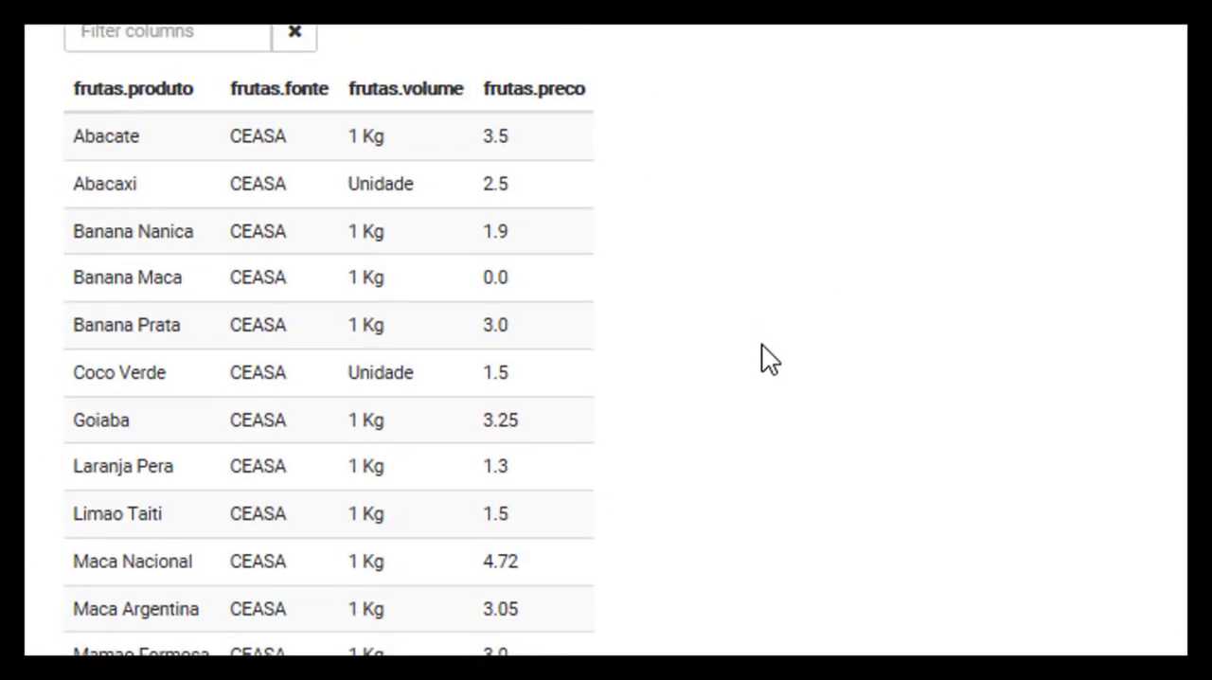
pyautogui.scroll(10, 769, 358)
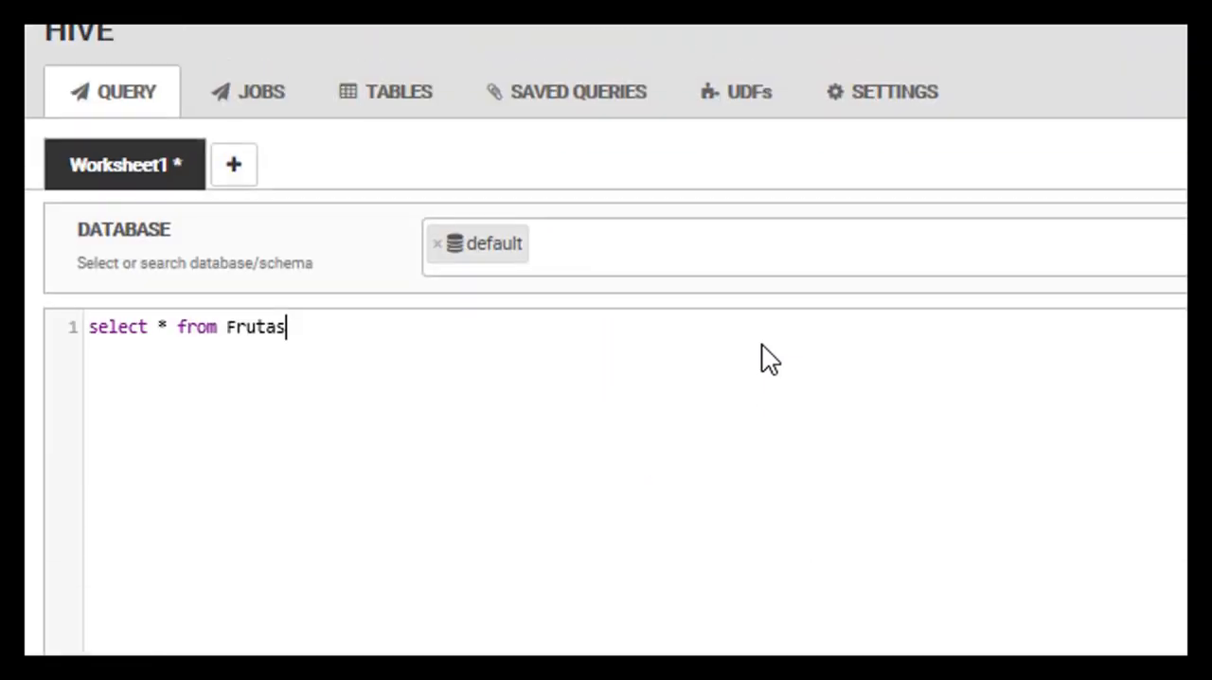
pyautogui.scroll(-8, 766, 344)
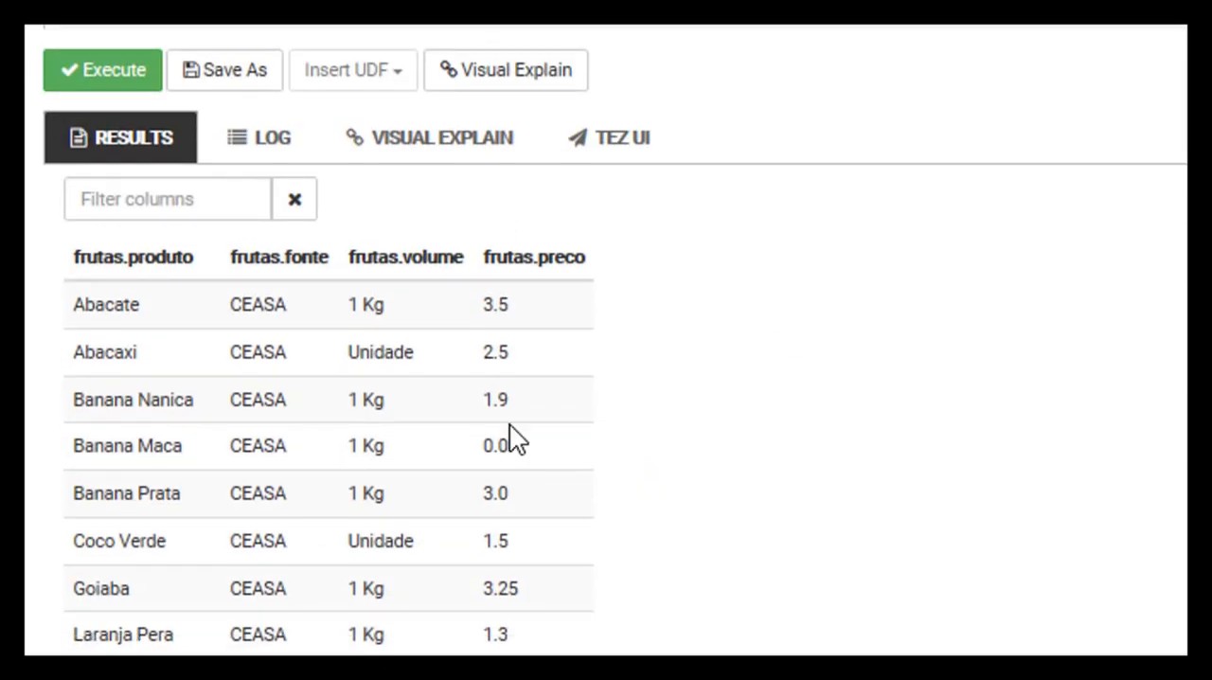
pyautogui.scroll(8, 660, 469)
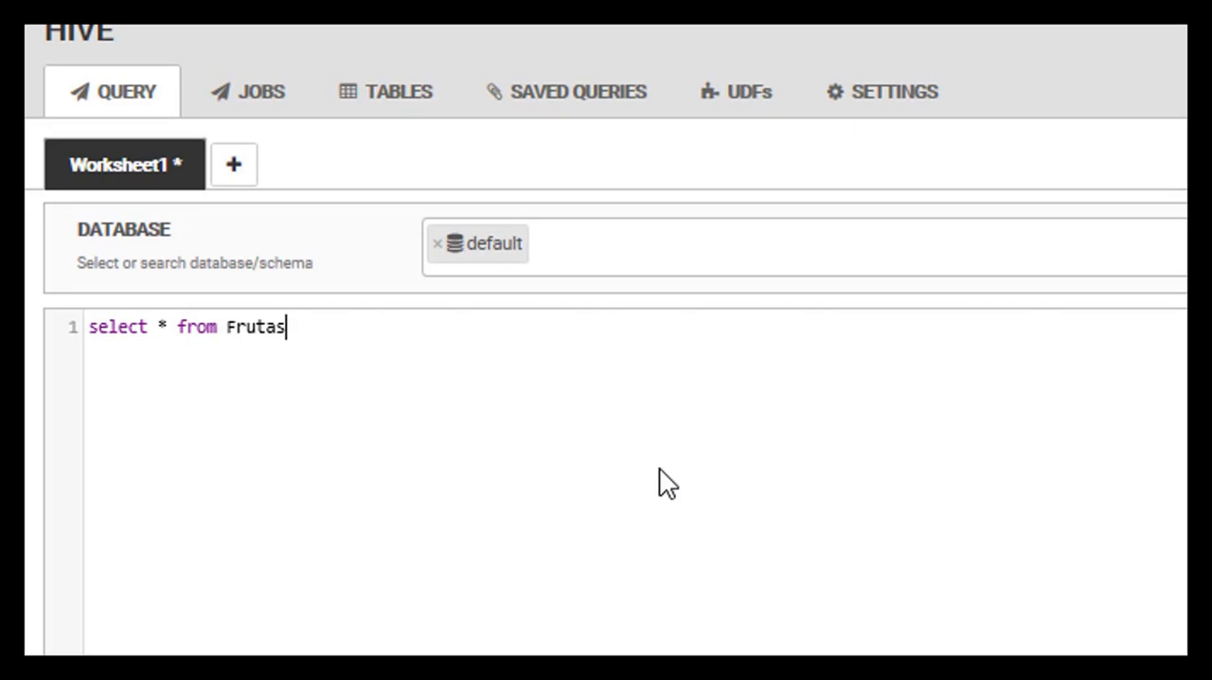